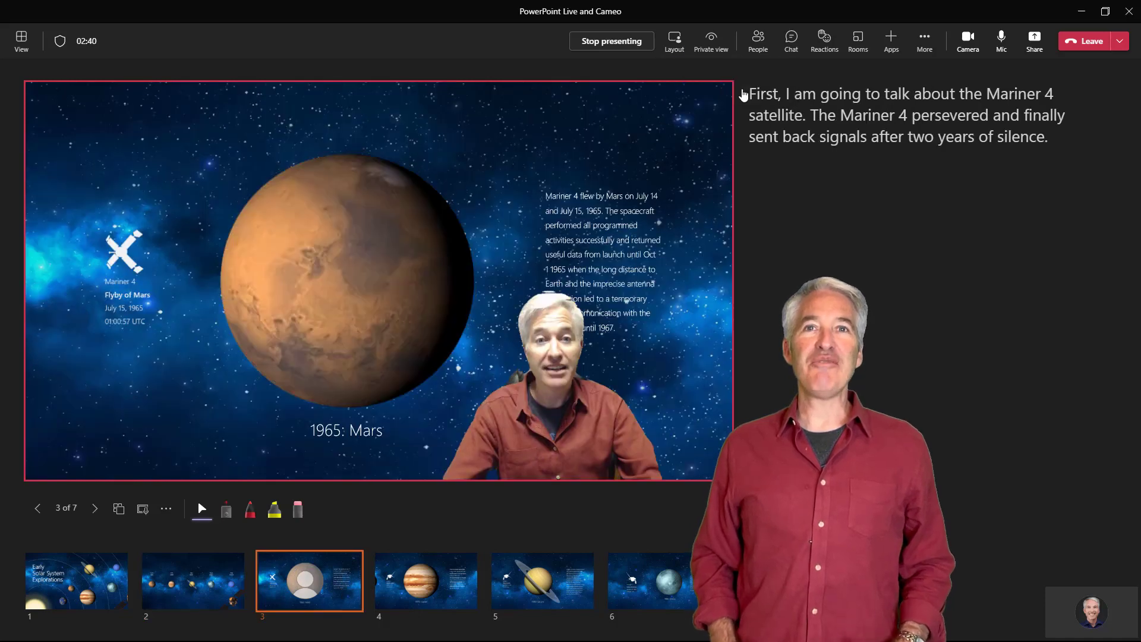
Open The Solar System - Cameo deck on slide 1 and crop the report picture into a heart
{"action": "left_click", "coordinate": [675, 39]}
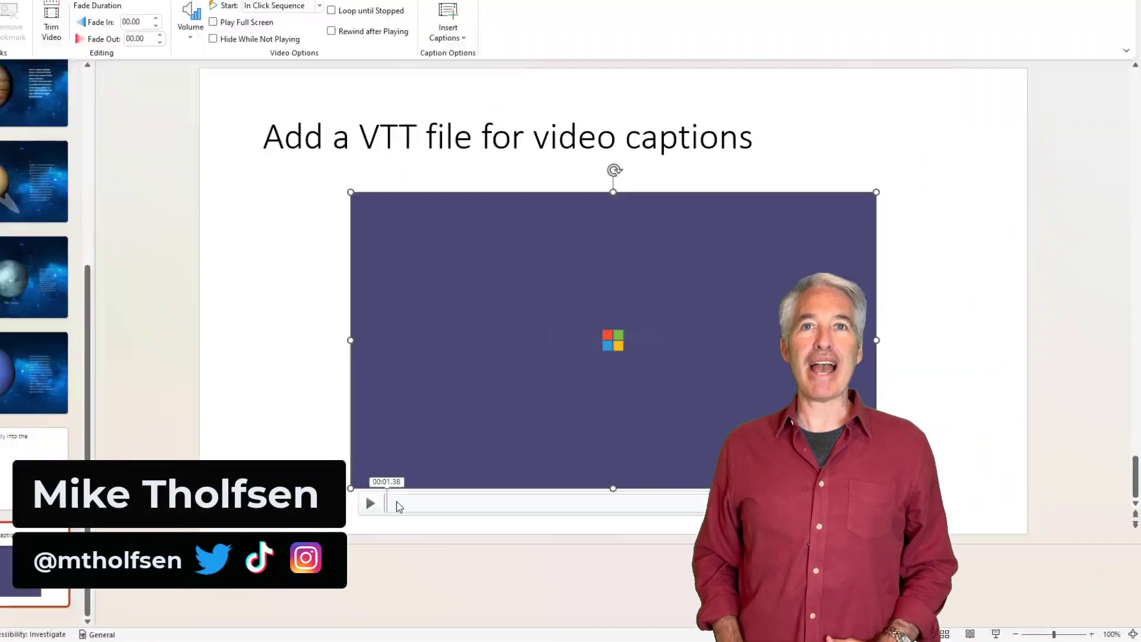
{"action": "left_click", "coordinate": [368, 504]}
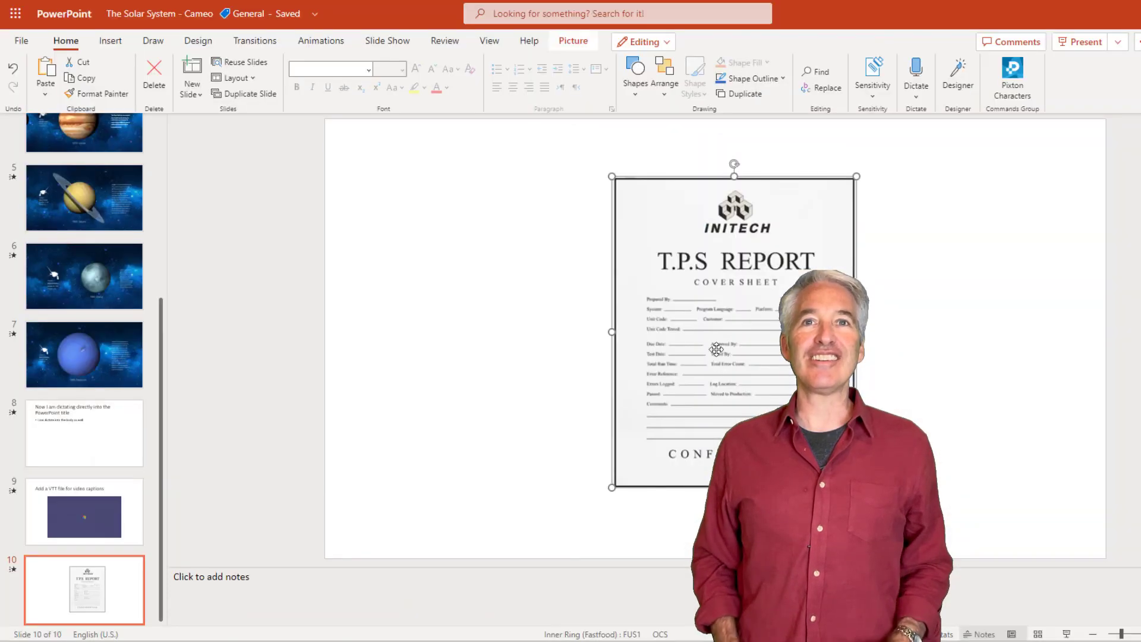
{"action": "left_click", "coordinate": [572, 40]}
{"action": "left_click", "coordinate": [755, 83]}
{"action": "mouse_move", "coordinate": [814, 137]}
{"action": "left_click", "coordinate": [972, 249]}
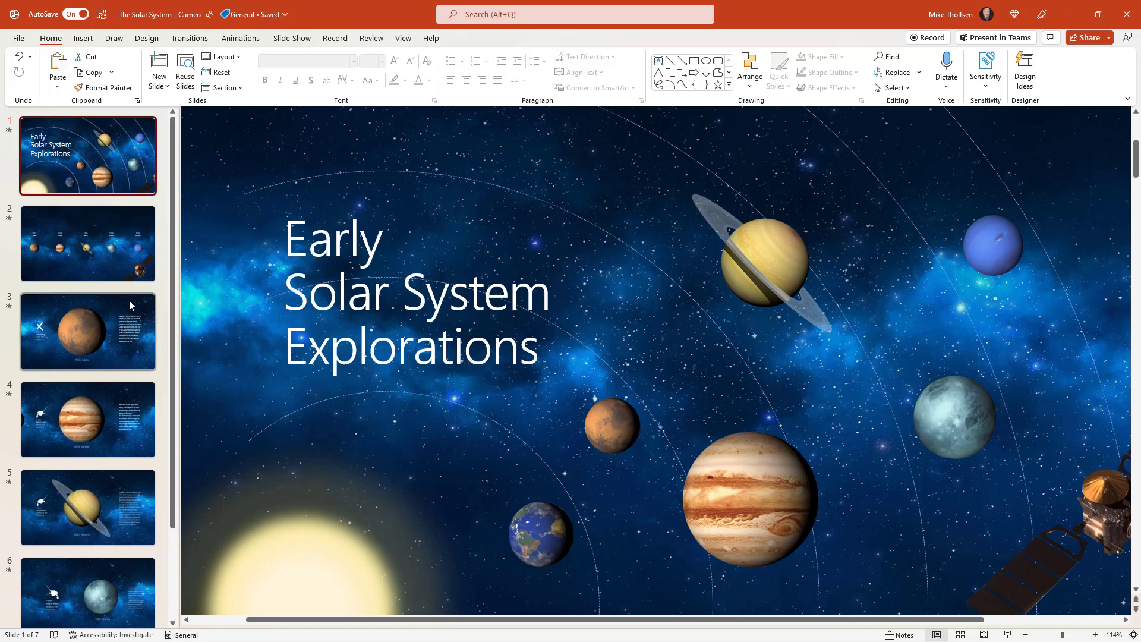
Insert a Cameo camera placeholder on slide 3, the 1965: Mars slide, and select it
{"action": "left_click", "coordinate": [108, 243]}
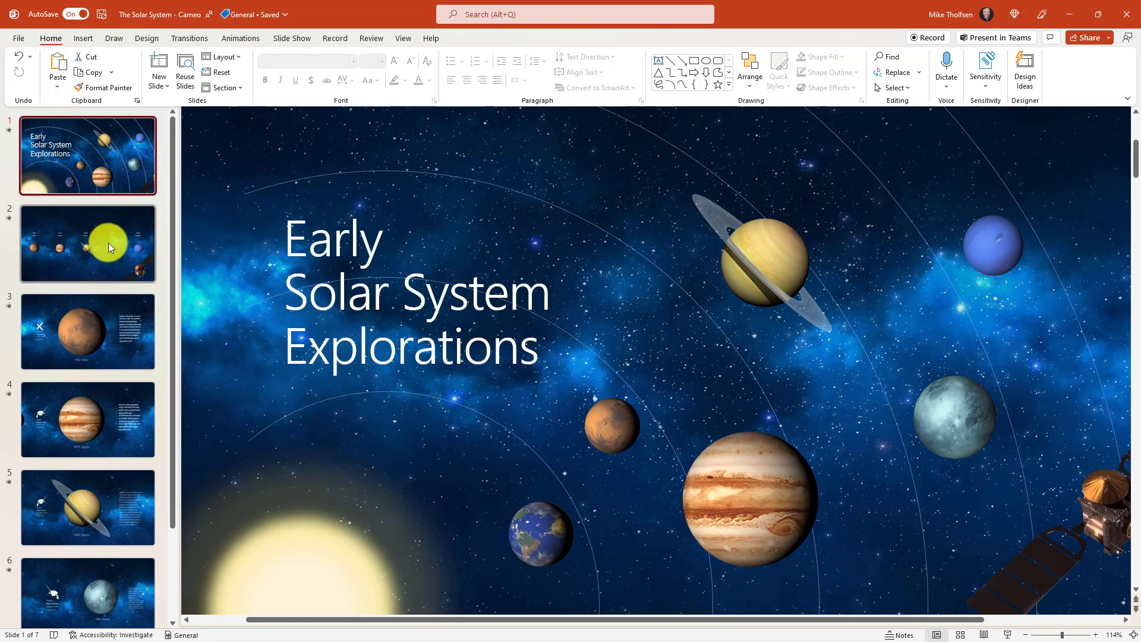
{"action": "left_click", "coordinate": [83, 326]}
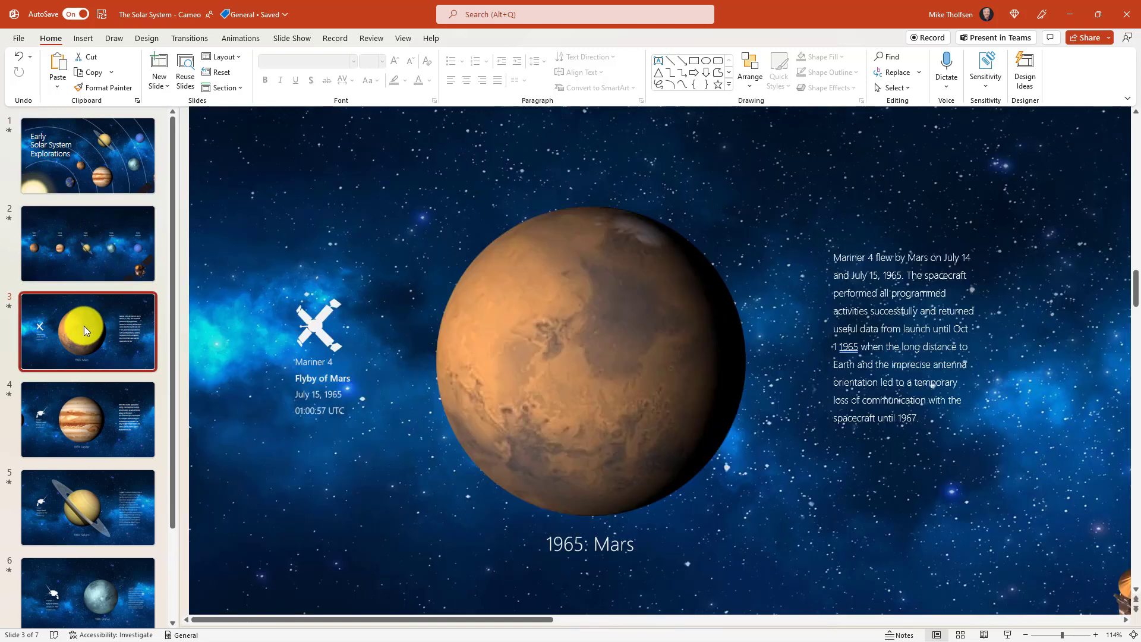
{"action": "left_click", "coordinate": [84, 38]}
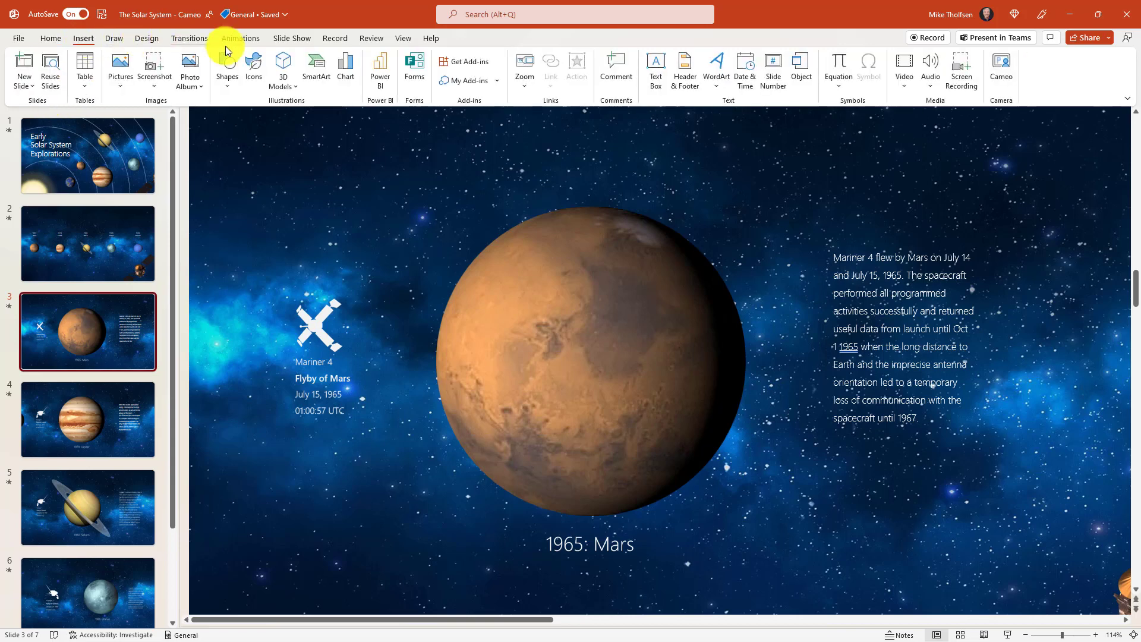
{"action": "left_click", "coordinate": [1009, 69]}
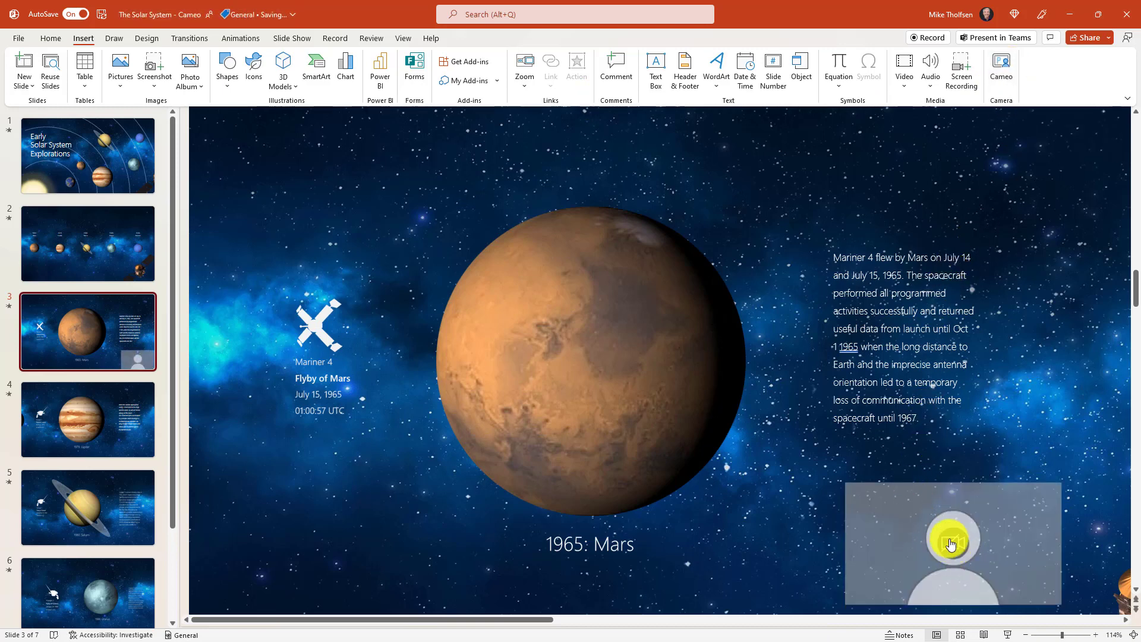
{"action": "left_click", "coordinate": [901, 506]}
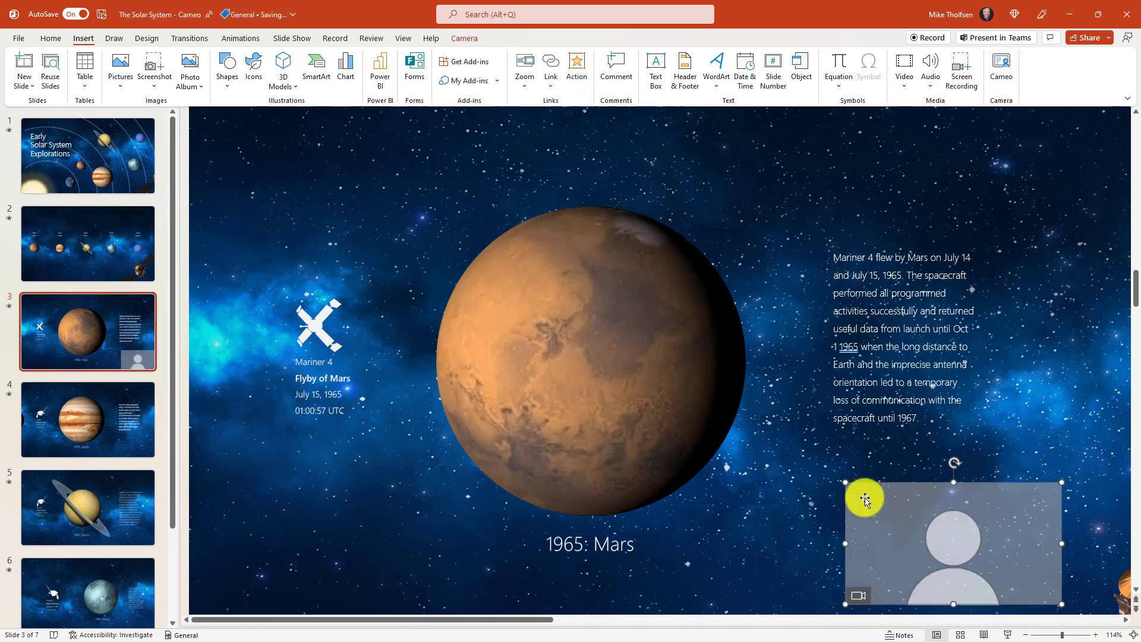
Move the cameo onto Mars, give it the circle camera style, and enlarge it to about 4.54 inches
{"action": "left_click_drag", "start_coordinate": [866, 517], "coordinate": [511, 334]}
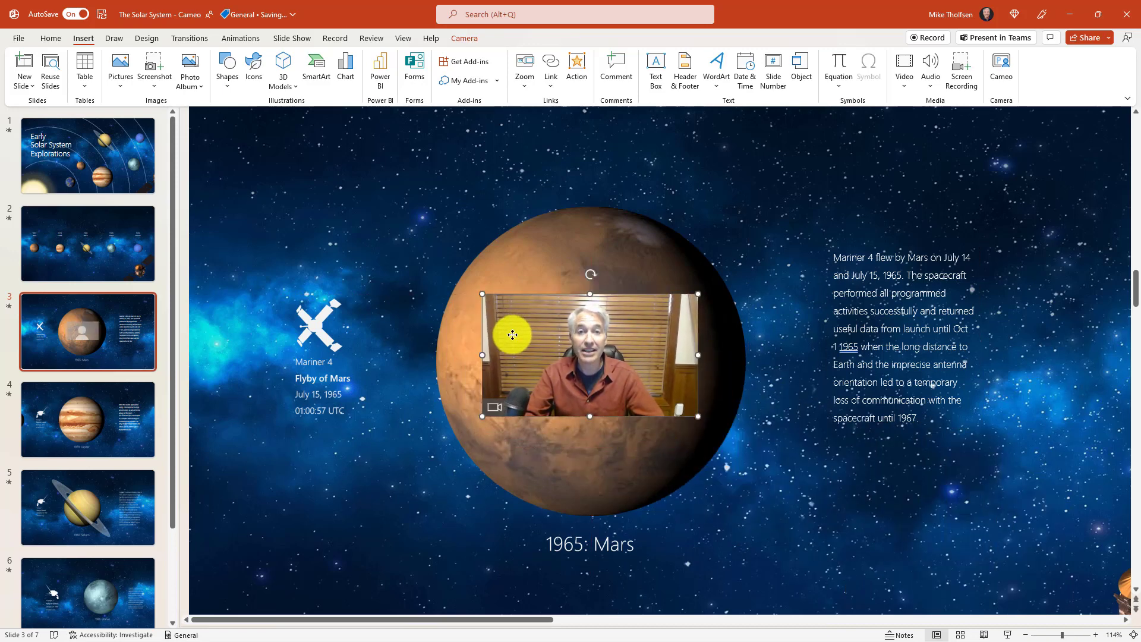
{"action": "left_click", "coordinate": [456, 39]}
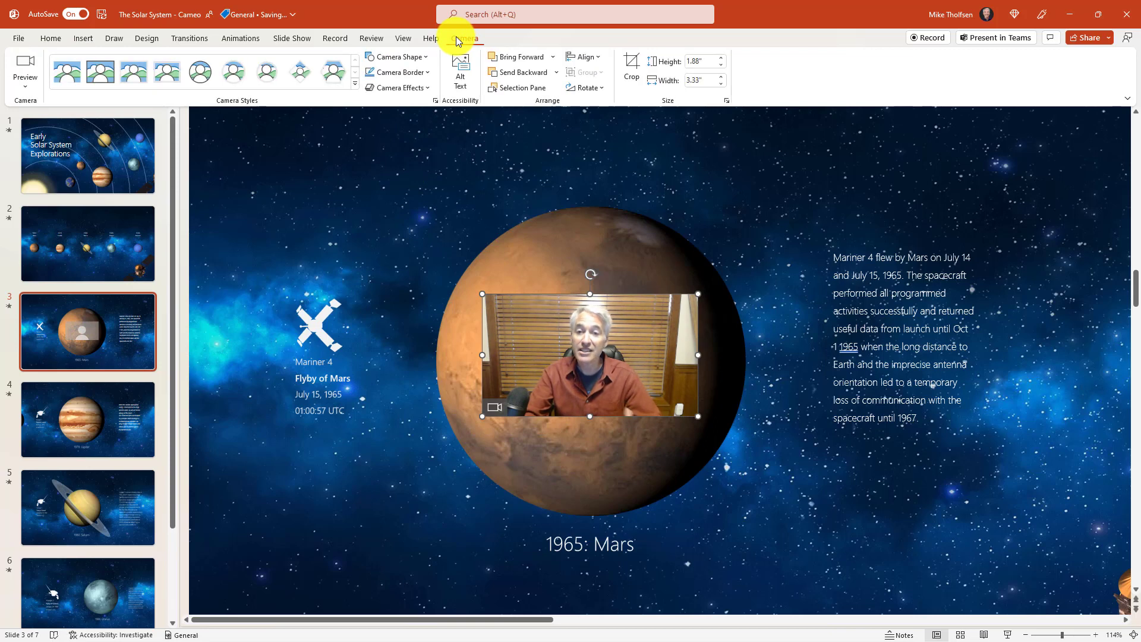
{"action": "left_click", "coordinate": [201, 73]}
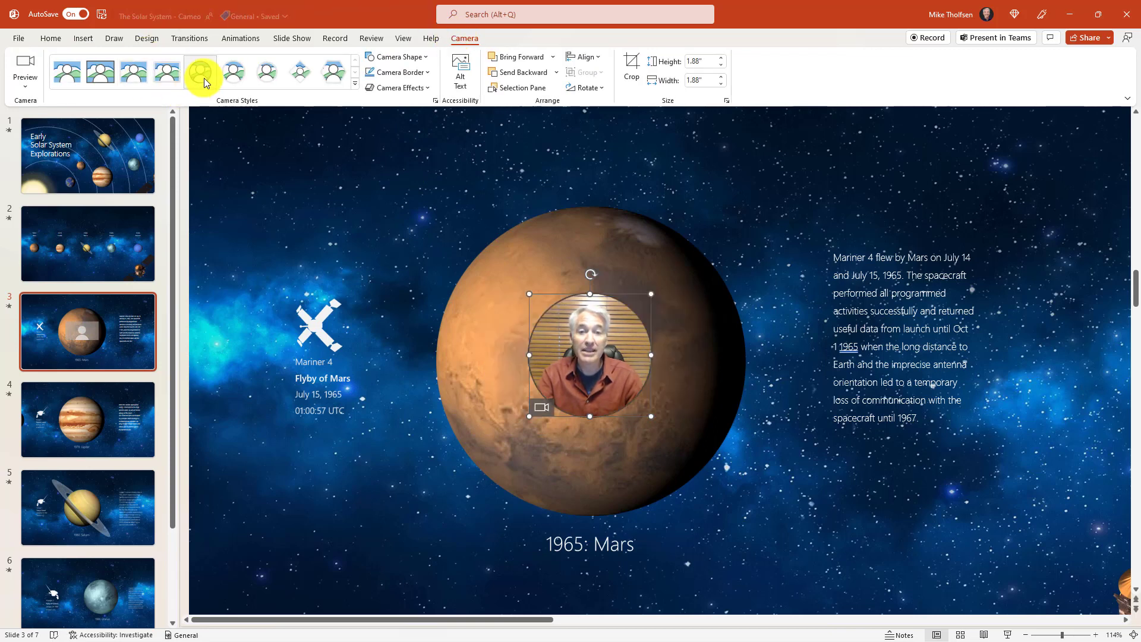
{"action": "left_click_drag", "start_coordinate": [527, 294], "coordinate": [459, 238]}
{"action": "left_click_drag", "start_coordinate": [644, 410], "coordinate": [743, 474]}
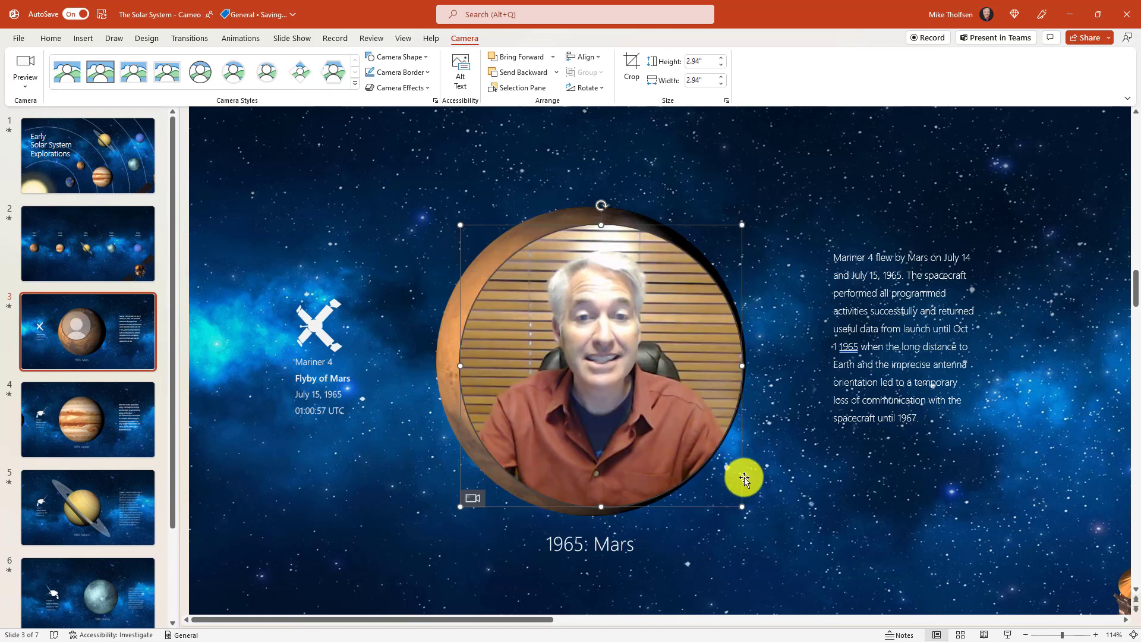
{"action": "left_click_drag", "start_coordinate": [616, 359], "coordinate": [600, 356]}
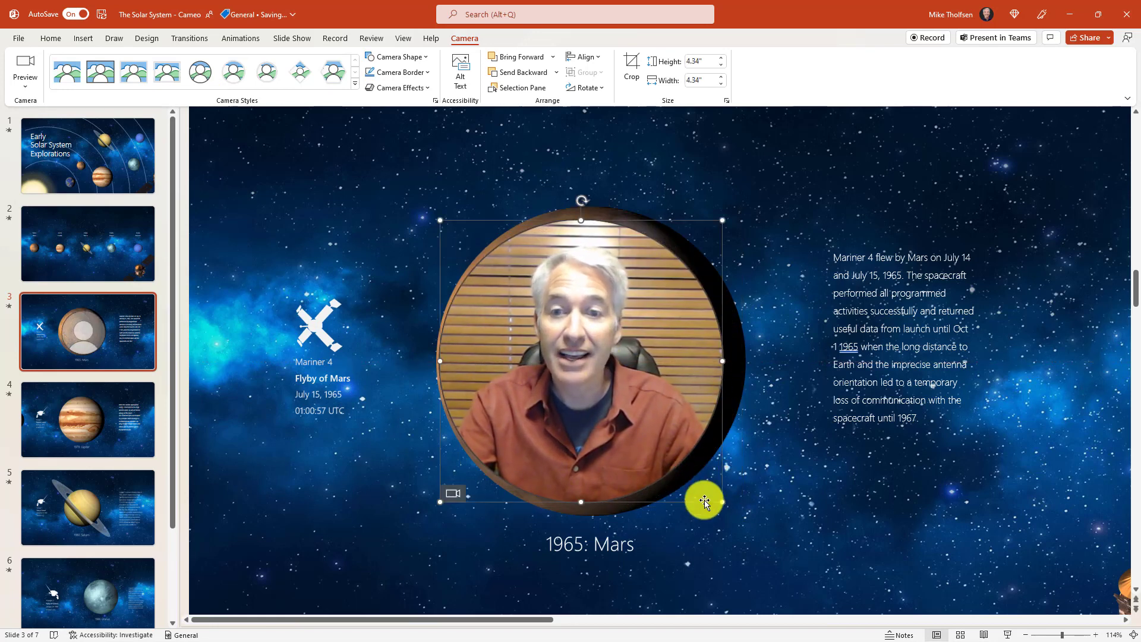
{"action": "left_click", "coordinate": [436, 216]}
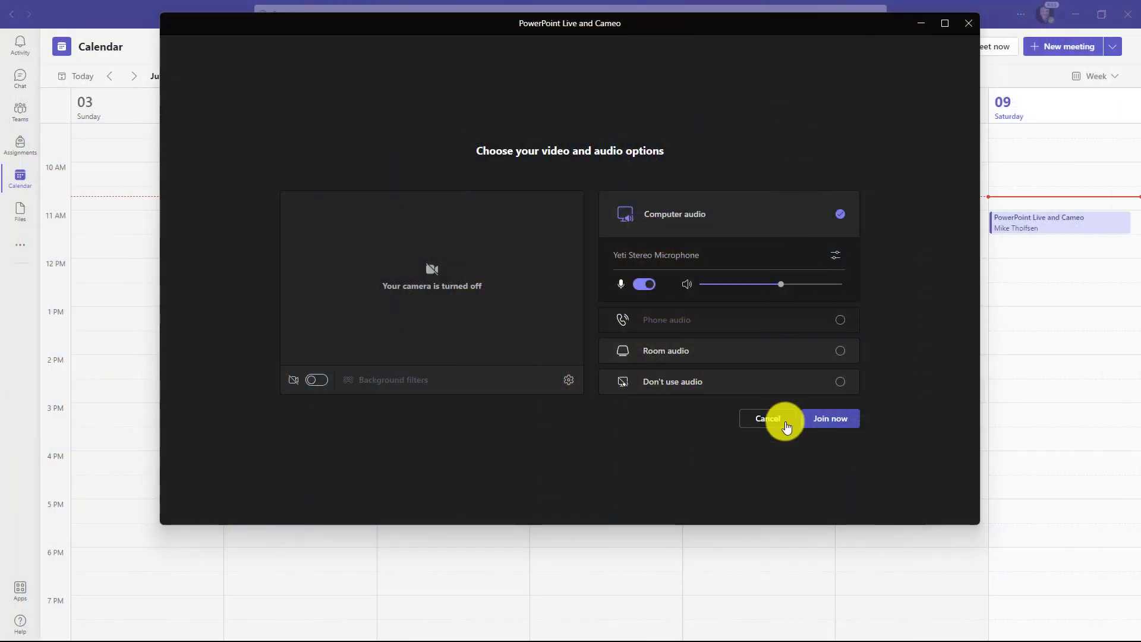
Join the Teams meeting and share The Solar System - Cameo deck from this computer via PowerPoint Live
{"action": "left_click", "coordinate": [826, 419]}
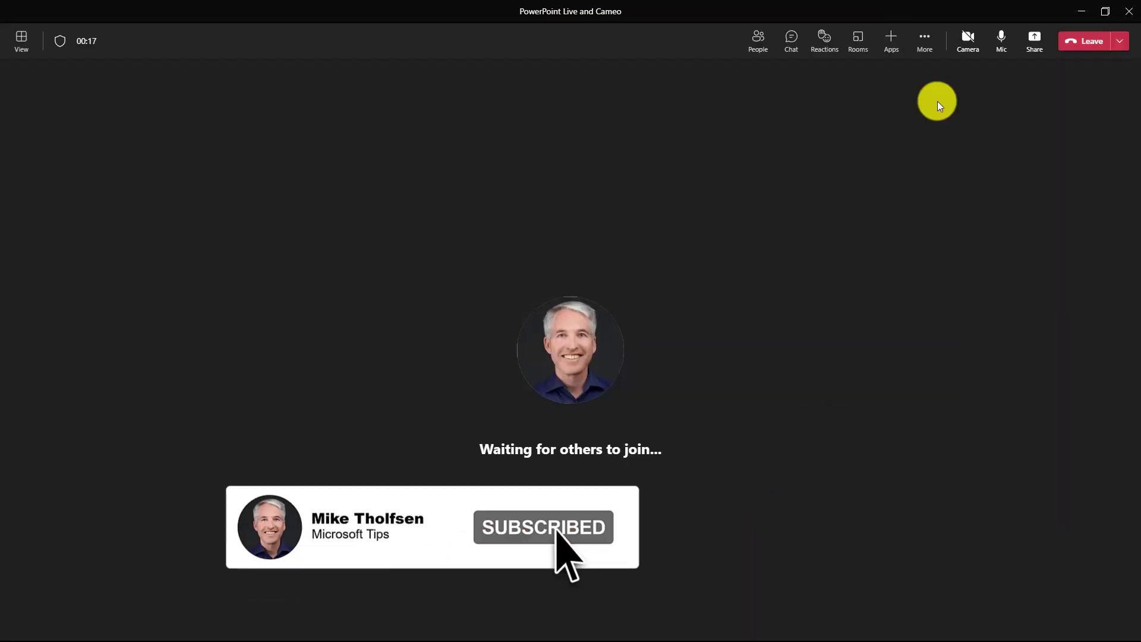
{"action": "left_click", "coordinate": [1033, 41]}
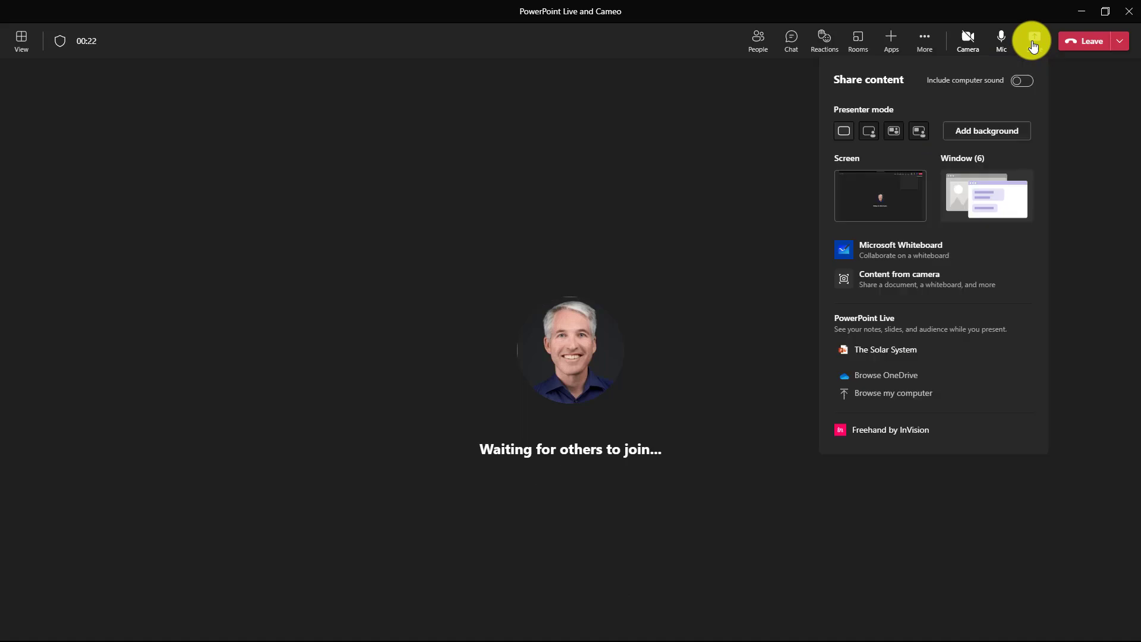
{"action": "left_click", "coordinate": [897, 395]}
{"action": "left_click", "coordinate": [255, 224]}
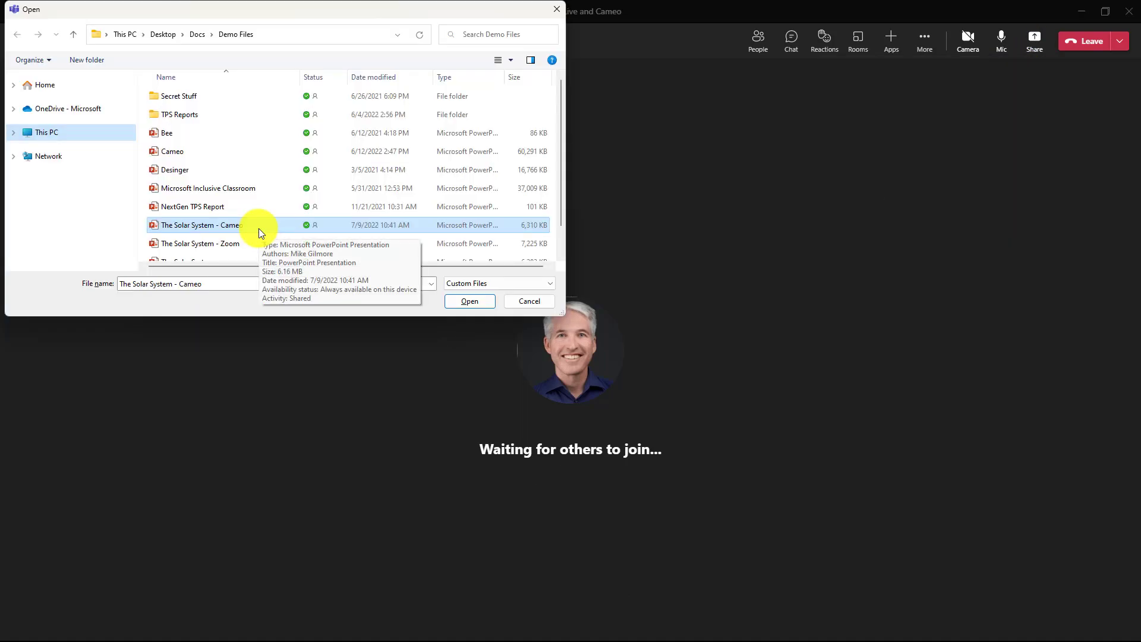
{"action": "left_click", "coordinate": [467, 301]}
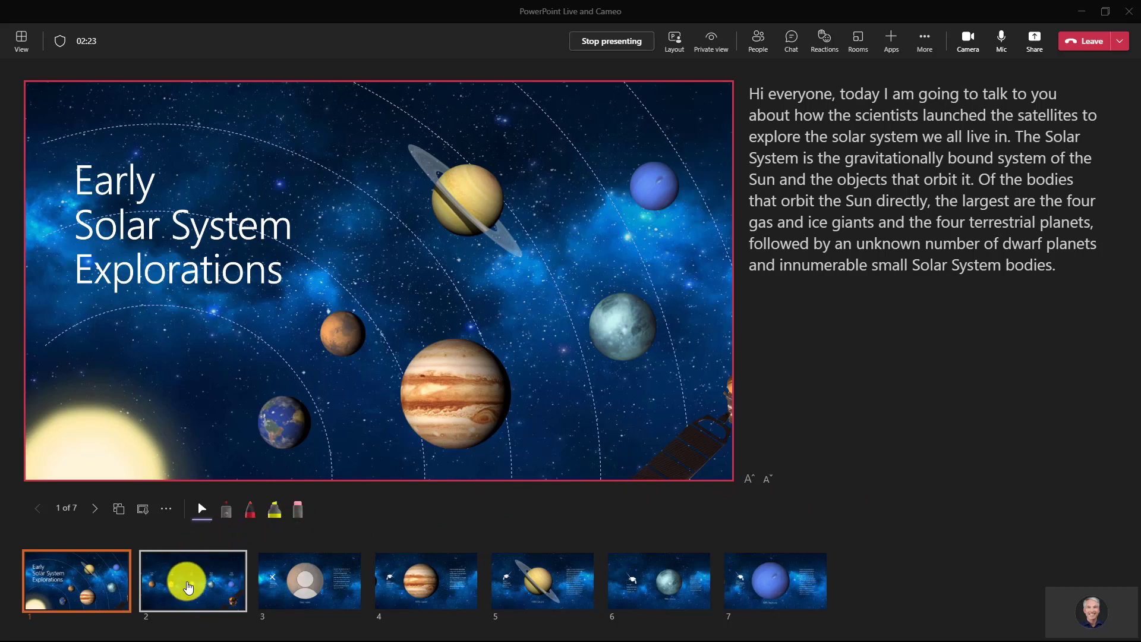
Play the title slide's animation, then advance the shared presentation through slide 2 to the Mars slide 3
{"action": "left_click", "coordinate": [99, 515]}
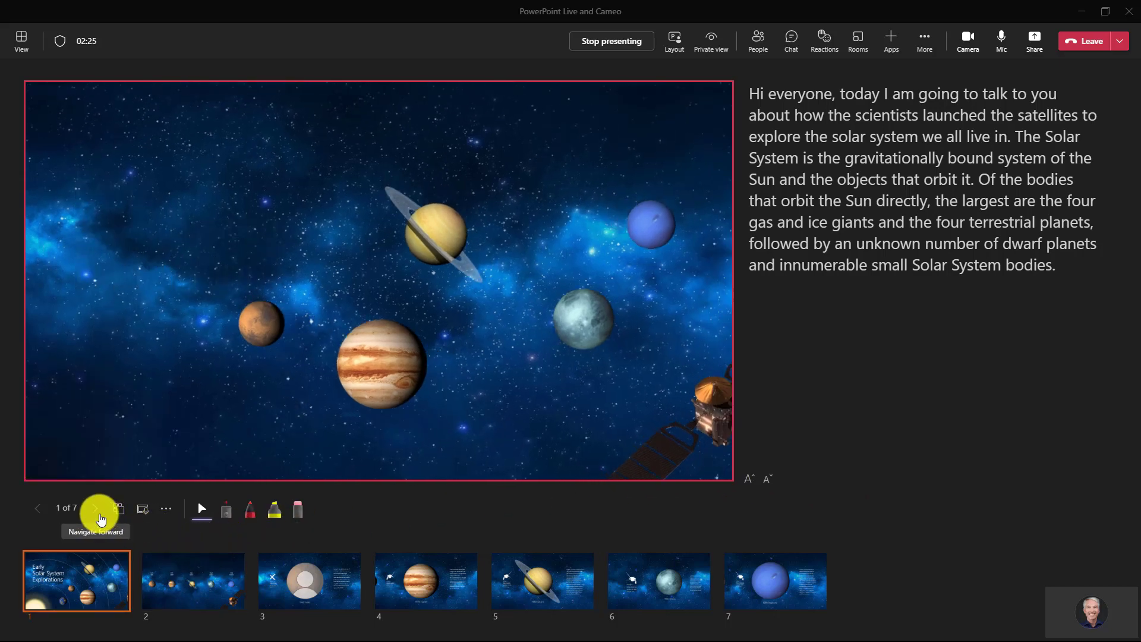
{"action": "left_click", "coordinate": [204, 566]}
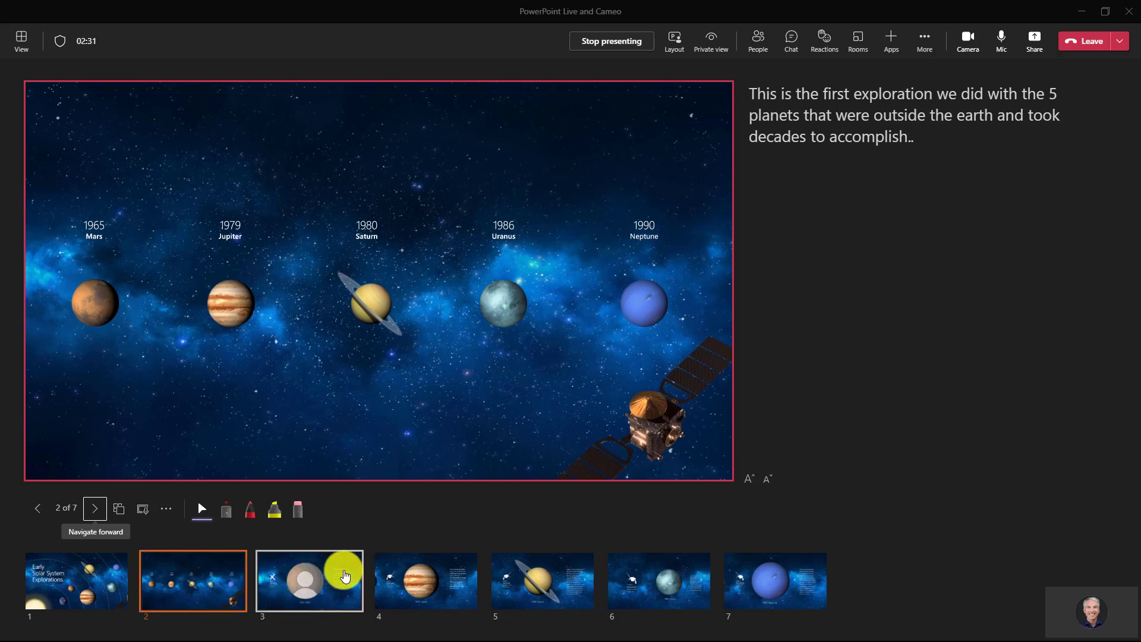
{"action": "left_click", "coordinate": [342, 575]}
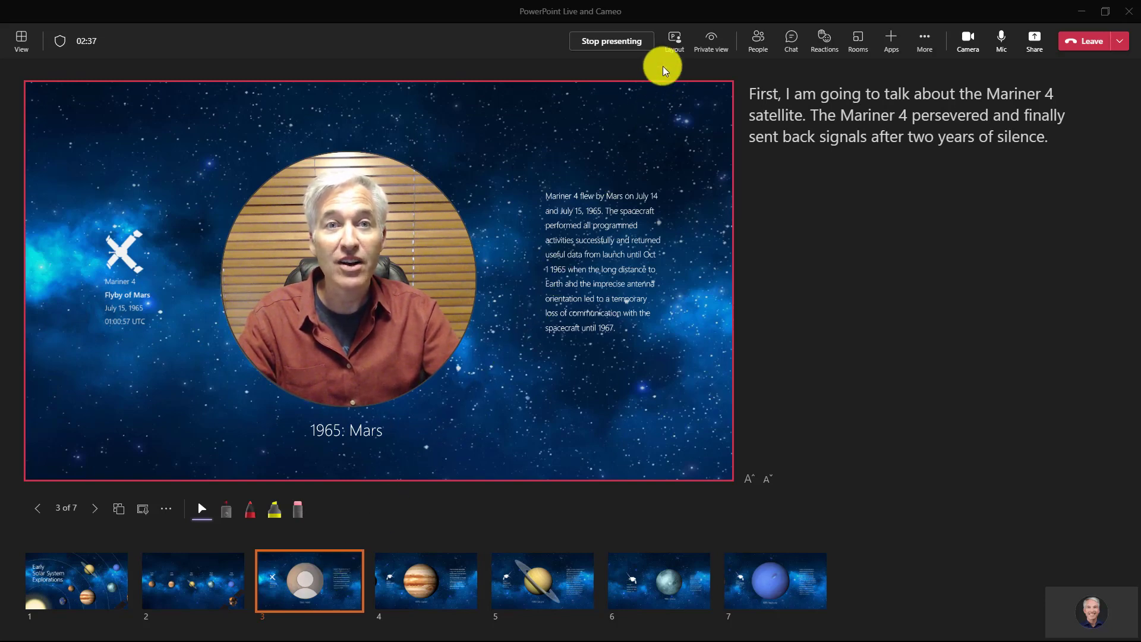
{"action": "left_click", "coordinate": [673, 39]}
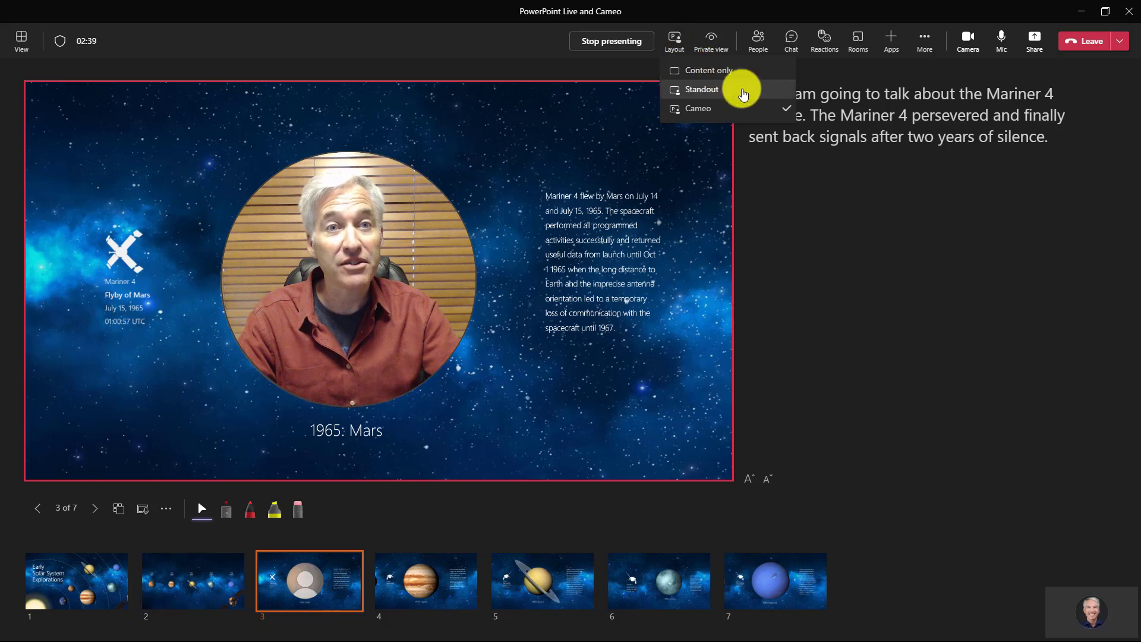
{"action": "left_click", "coordinate": [740, 90]}
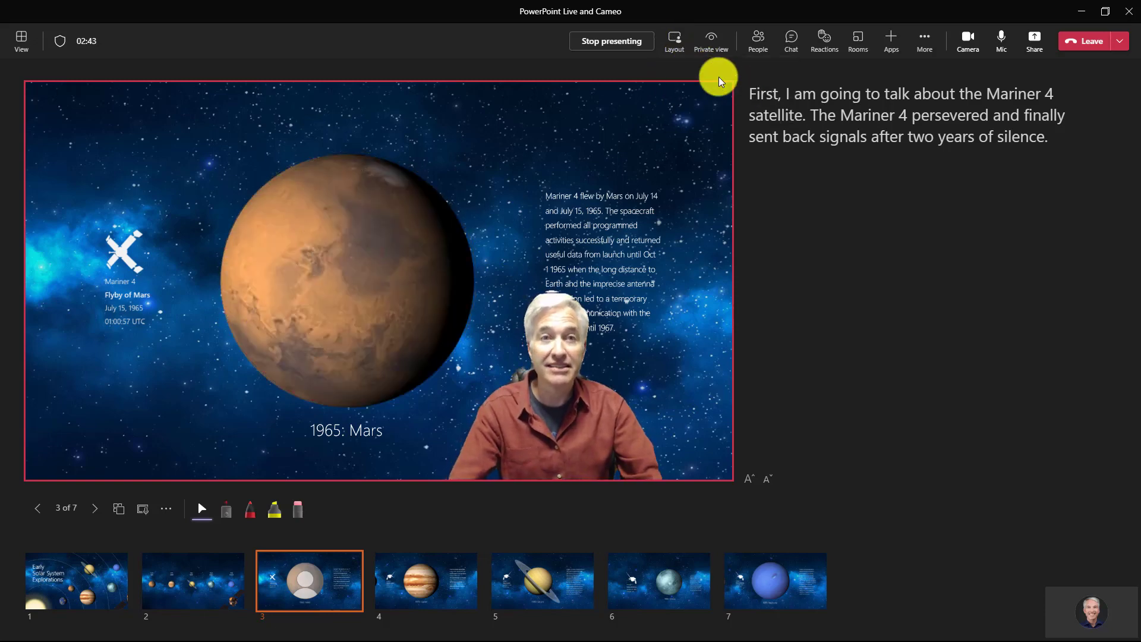
{"action": "left_click", "coordinate": [678, 44]}
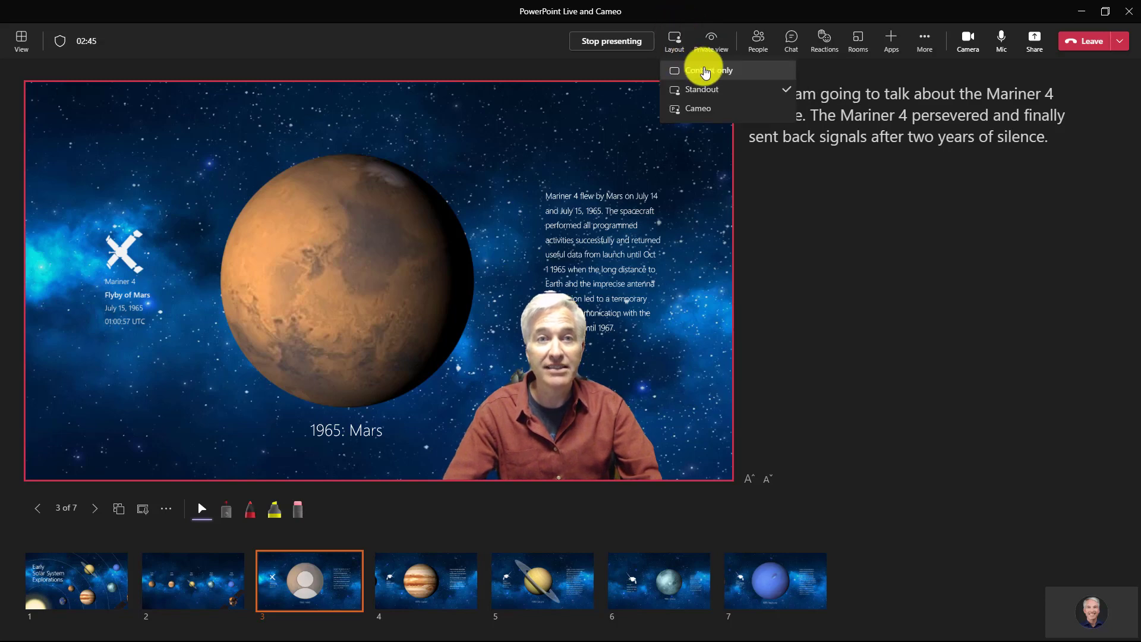
{"action": "left_click", "coordinate": [703, 70]}
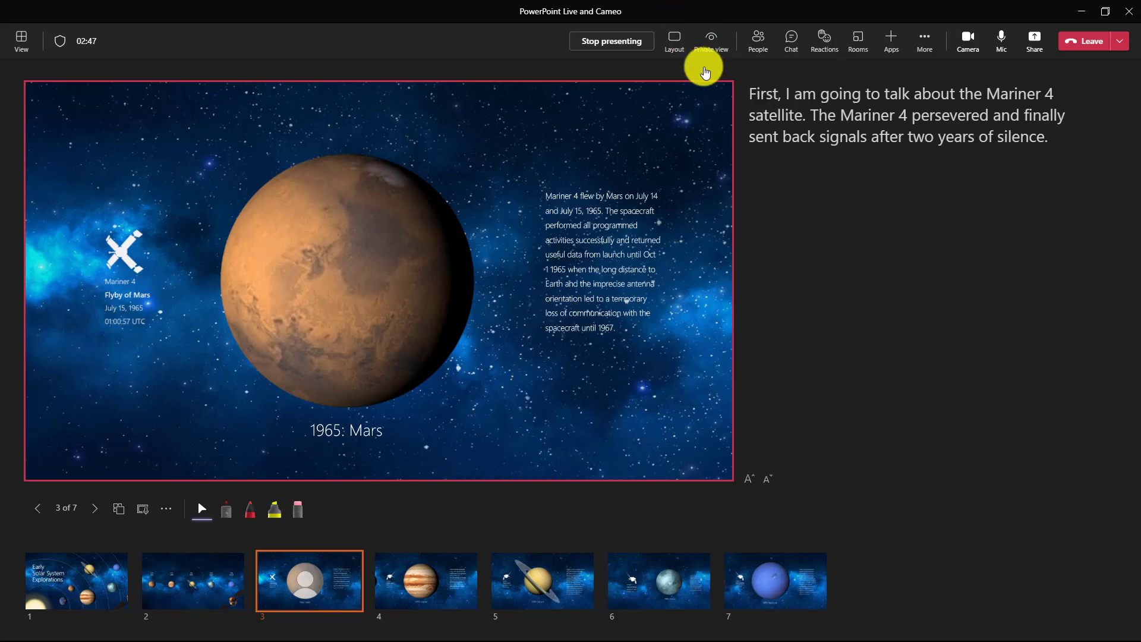
{"action": "left_click", "coordinate": [679, 35]}
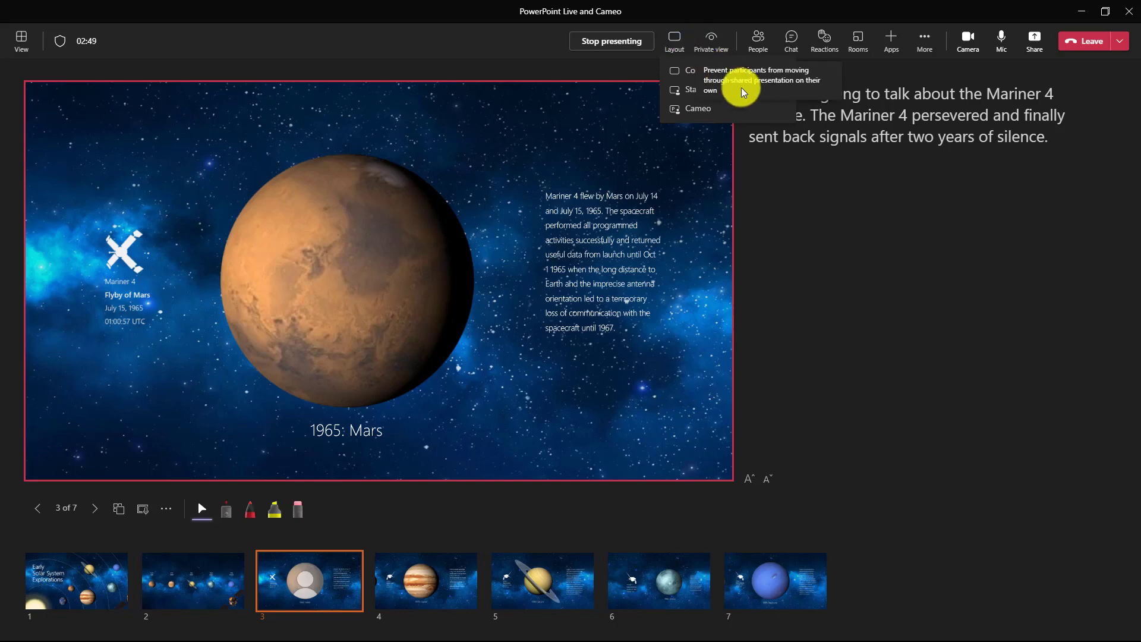
{"action": "left_click", "coordinate": [759, 112]}
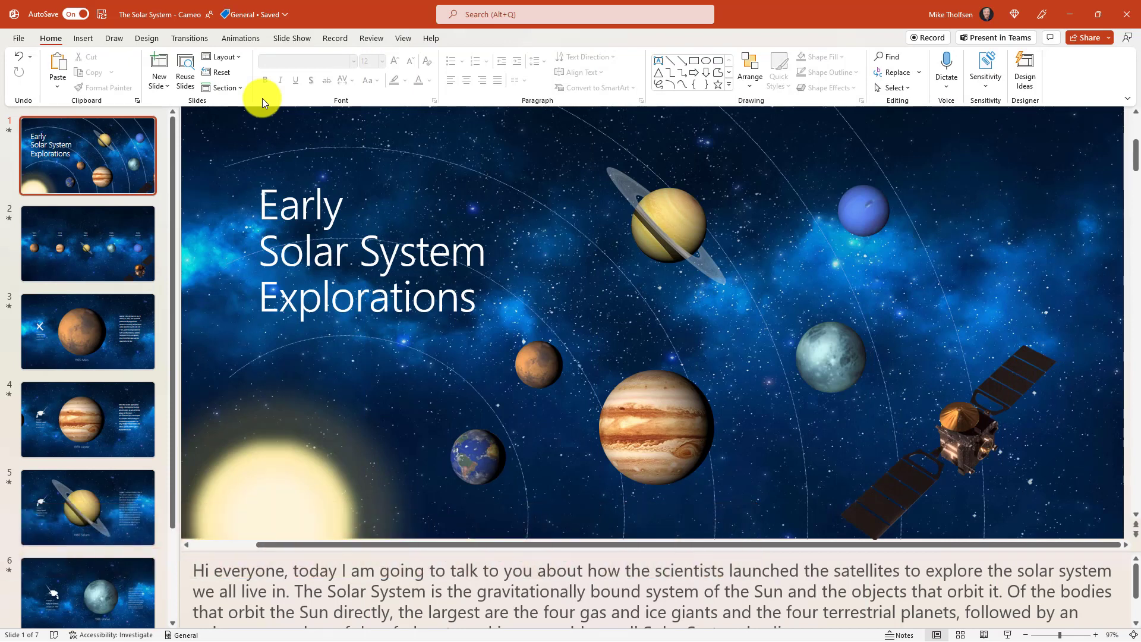
Start the slide show from the beginning and switch it to Presenter View
{"action": "left_click", "coordinate": [289, 41]}
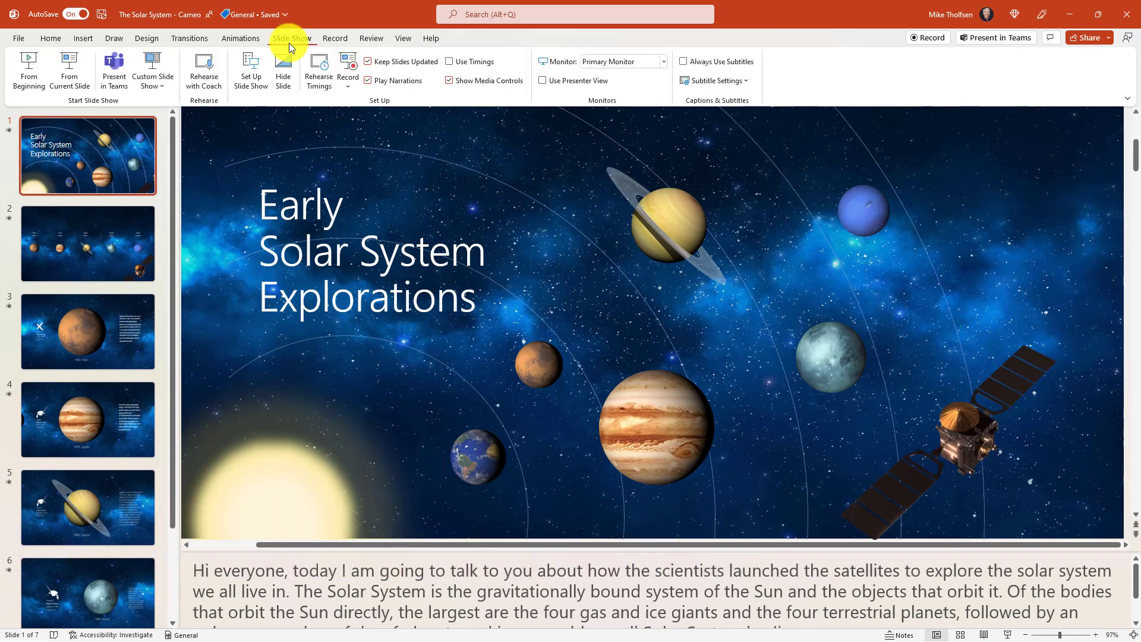
{"action": "left_click", "coordinate": [31, 75]}
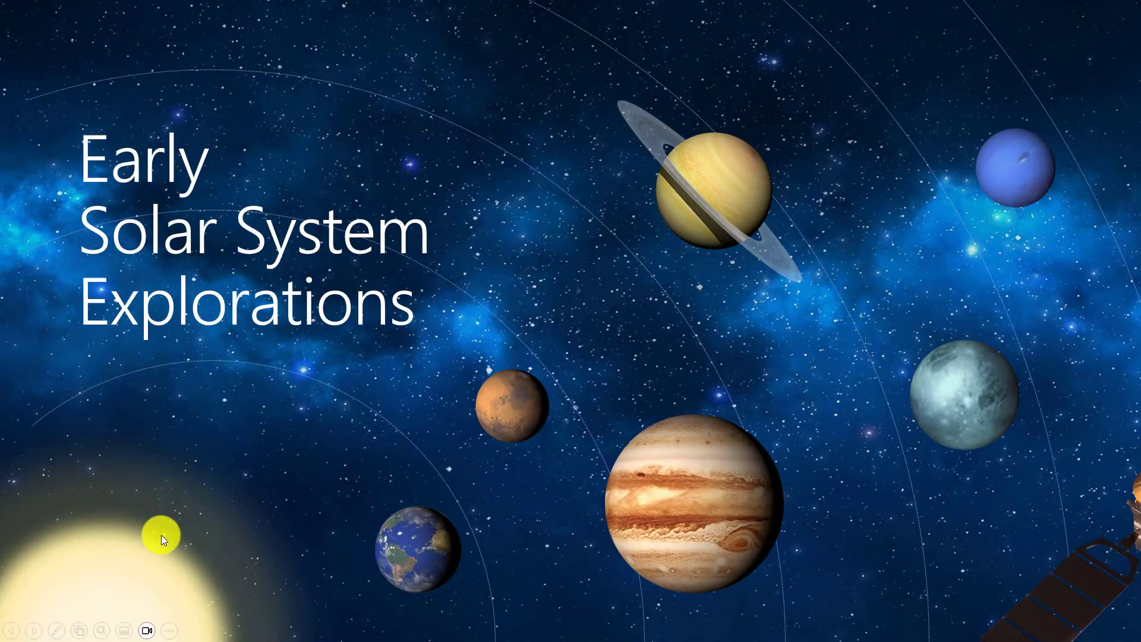
{"action": "left_click", "coordinate": [171, 631]}
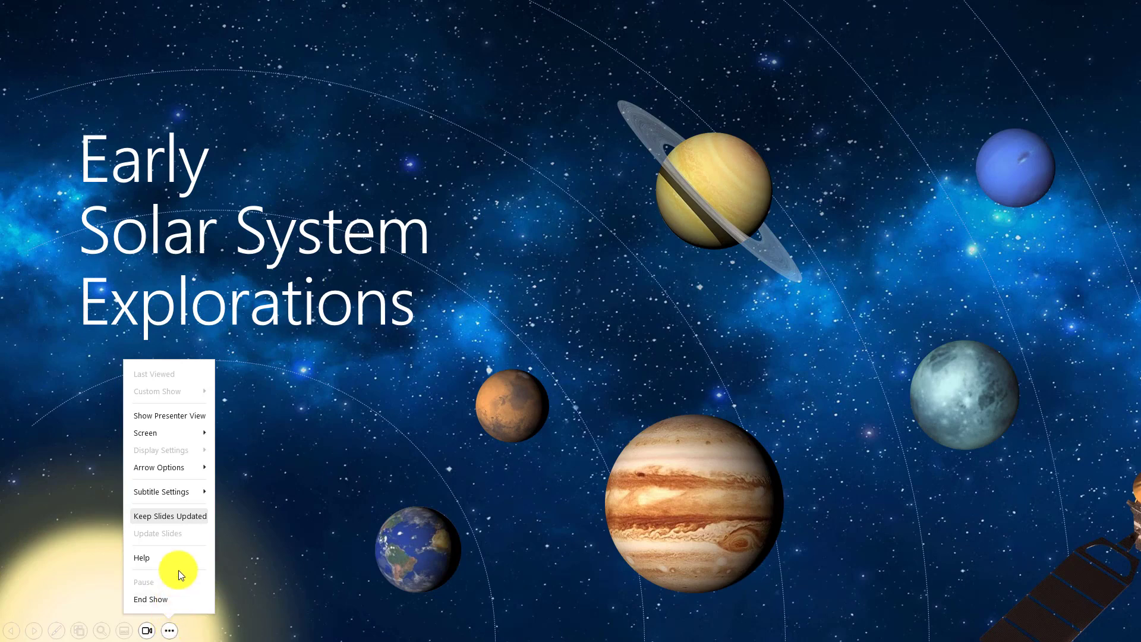
{"action": "left_click", "coordinate": [188, 416]}
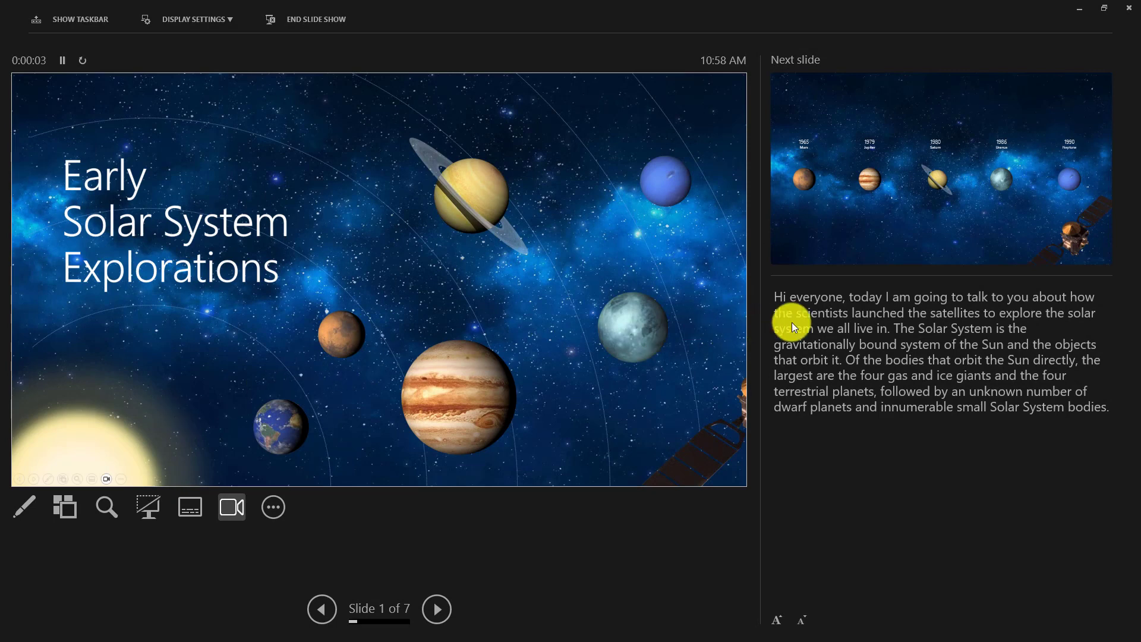
In slide 1's speaker notes, insert an introduction with the presenter's name before 'today'
{"action": "left_click", "coordinate": [946, 331]}
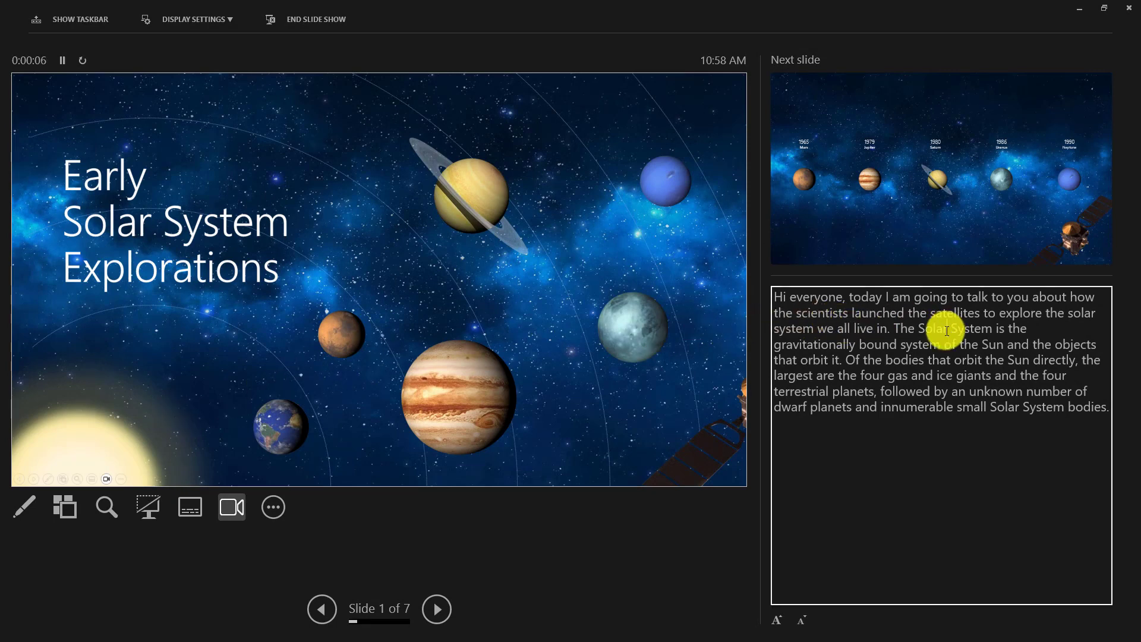
{"action": "left_click", "coordinate": [850, 297]}
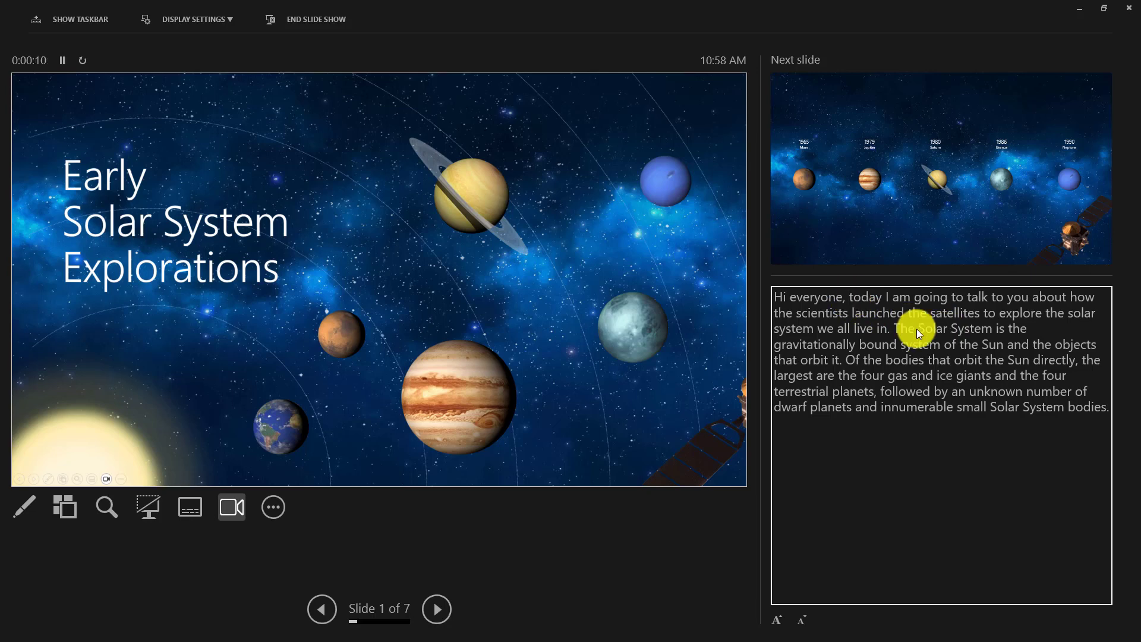
{"action": "type", "text": "my name is Mike Tholfsen, and"}
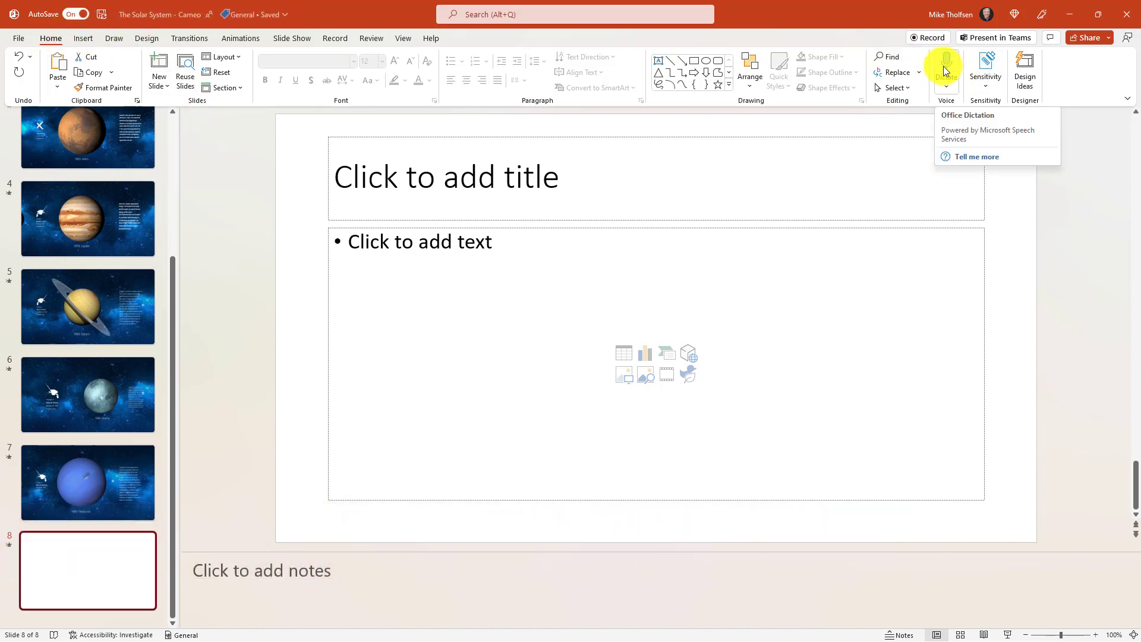
Review the available languages in the Dictate dropdown list
{"action": "left_click", "coordinate": [943, 84]}
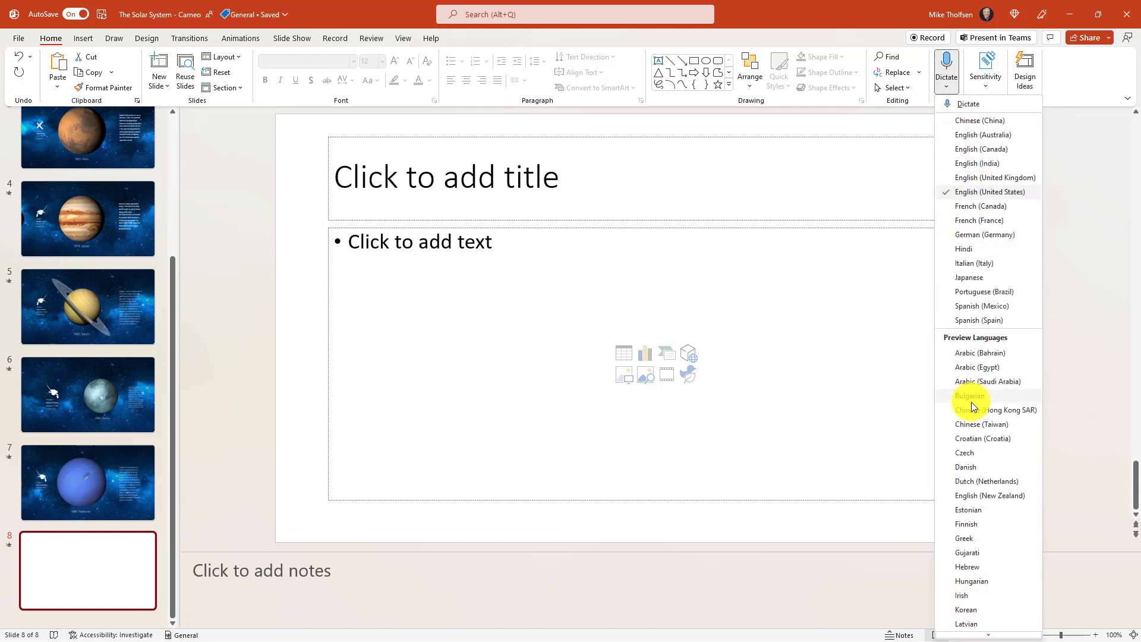
{"action": "scroll", "coordinate": [971, 402], "scroll_direction": "down", "scroll_amount": 2}
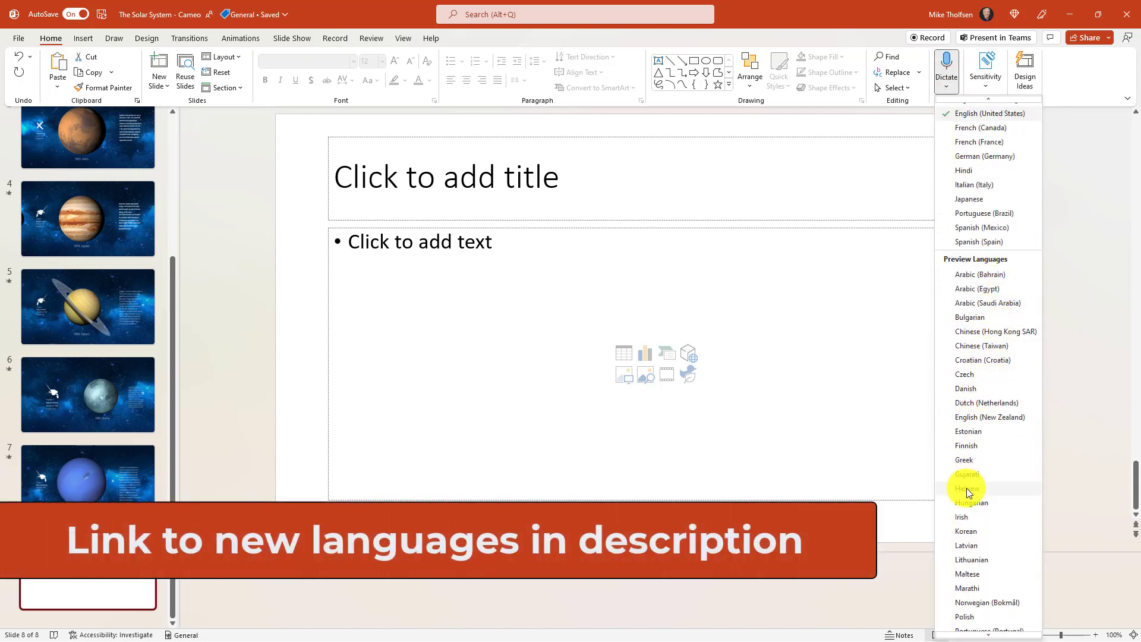
{"action": "scroll", "coordinate": [975, 500], "scroll_direction": "down", "scroll_amount": 4}
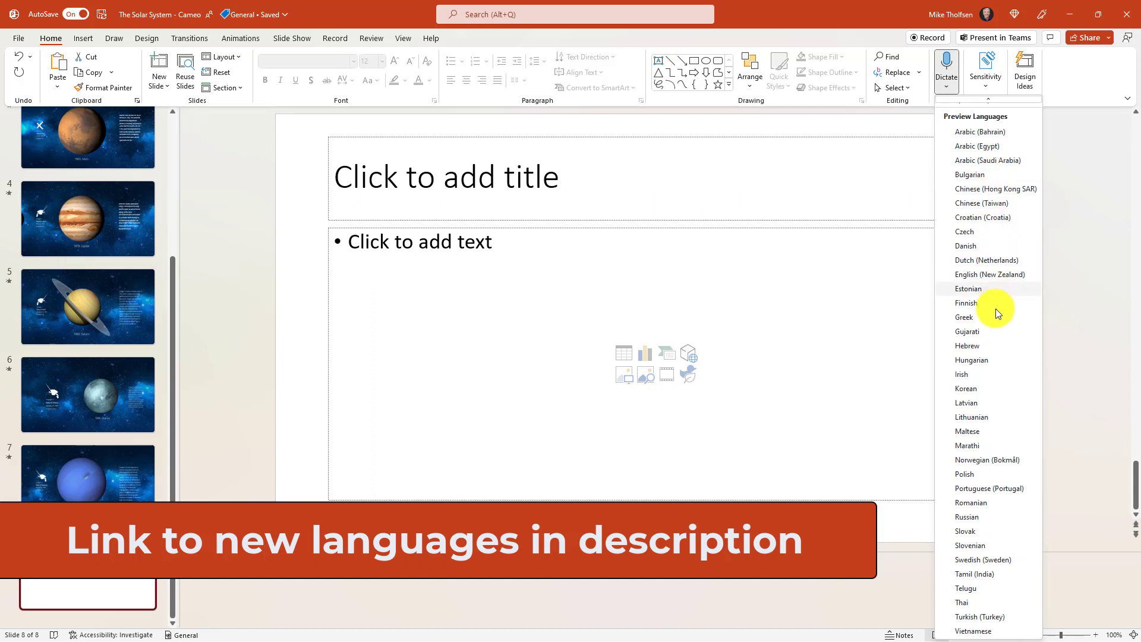
{"action": "scroll", "coordinate": [989, 594], "scroll_direction": "up", "scroll_amount": 5}
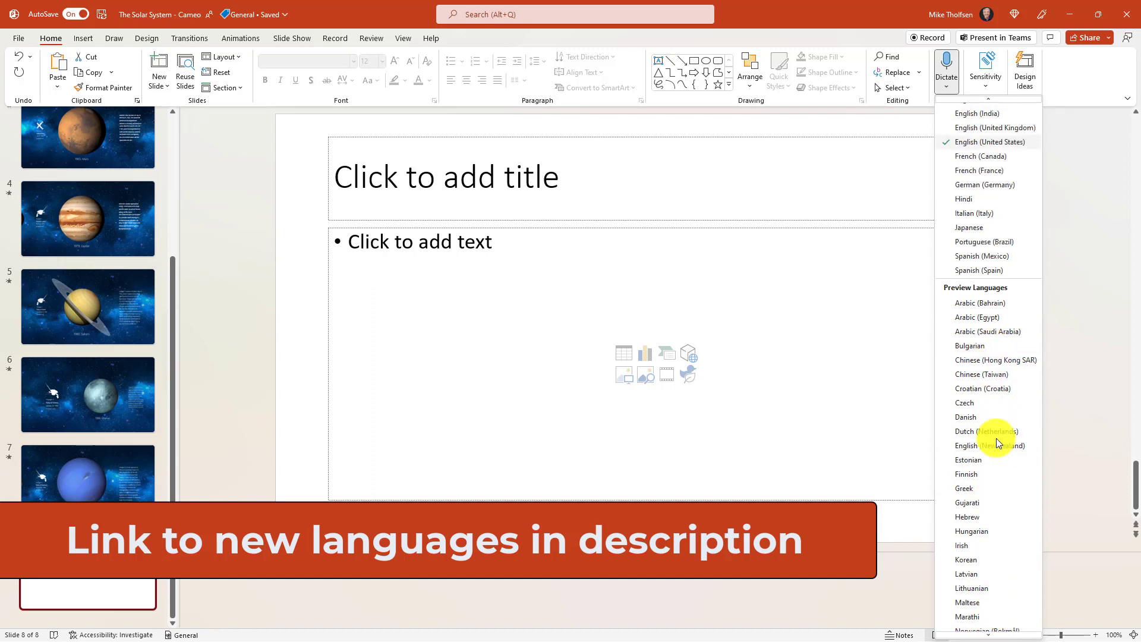
{"action": "scroll", "coordinate": [996, 437], "scroll_direction": "up", "scroll_amount": 3}
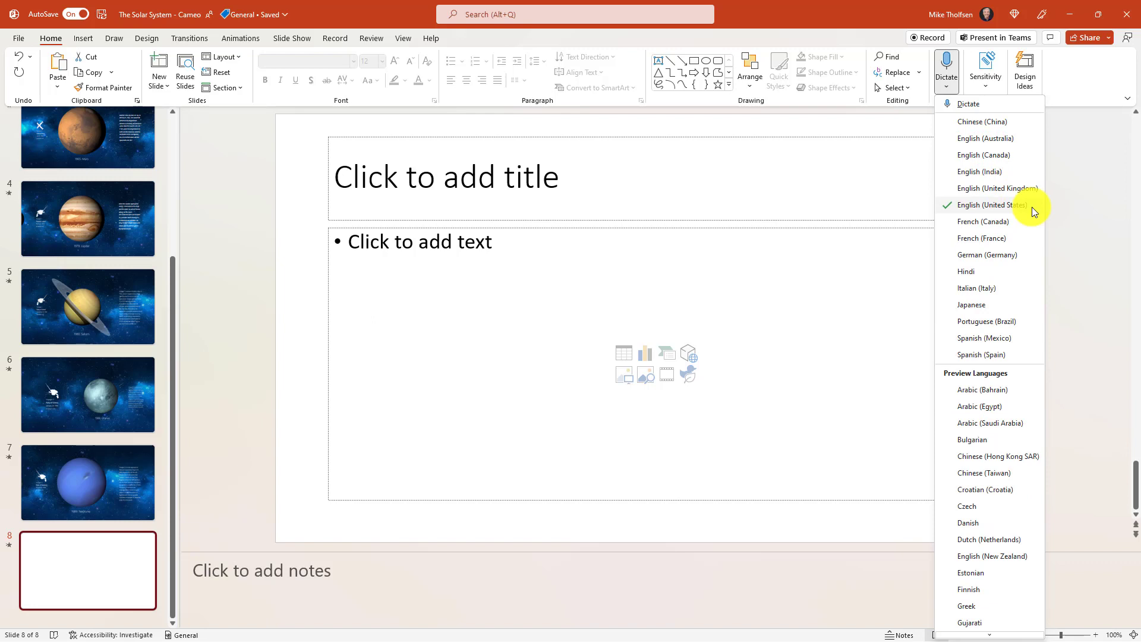
Dictate the title 'Now I am dictating directly into the PowerPoint title' and a body bullet on slide 8
{"action": "left_click", "coordinate": [462, 189]}
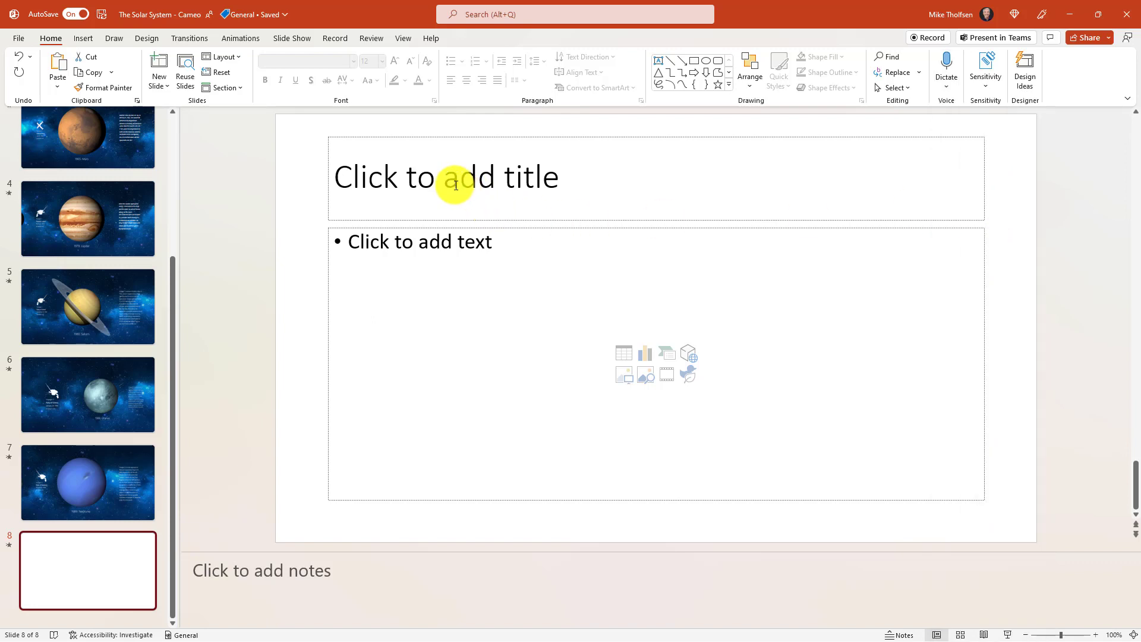
{"action": "left_click", "coordinate": [440, 178]}
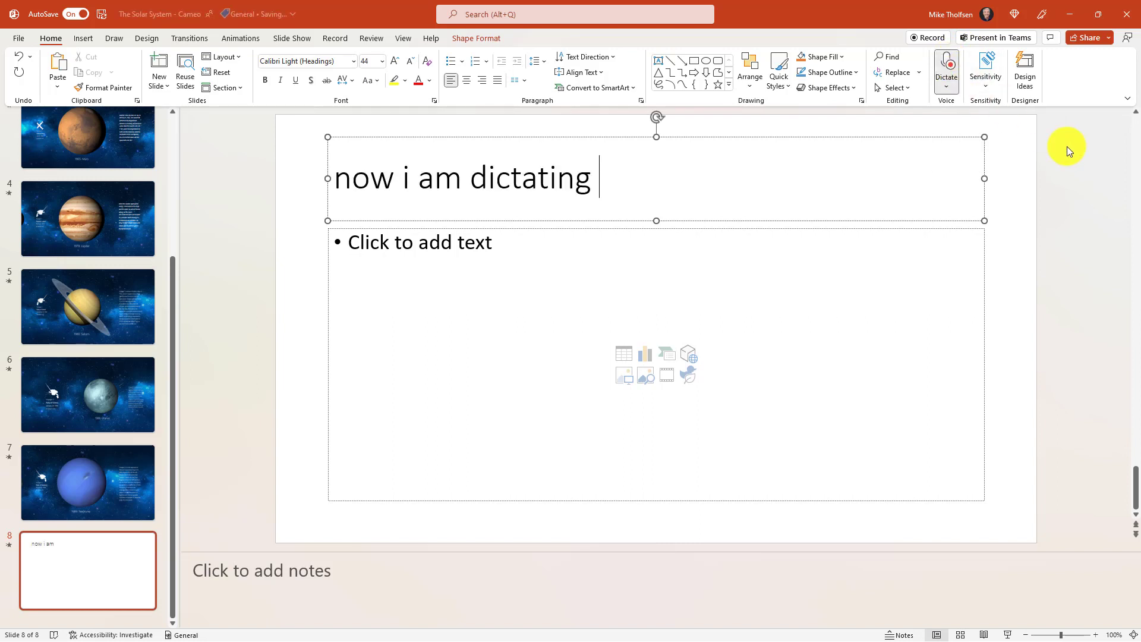
{"action": "left_click", "coordinate": [686, 293]}
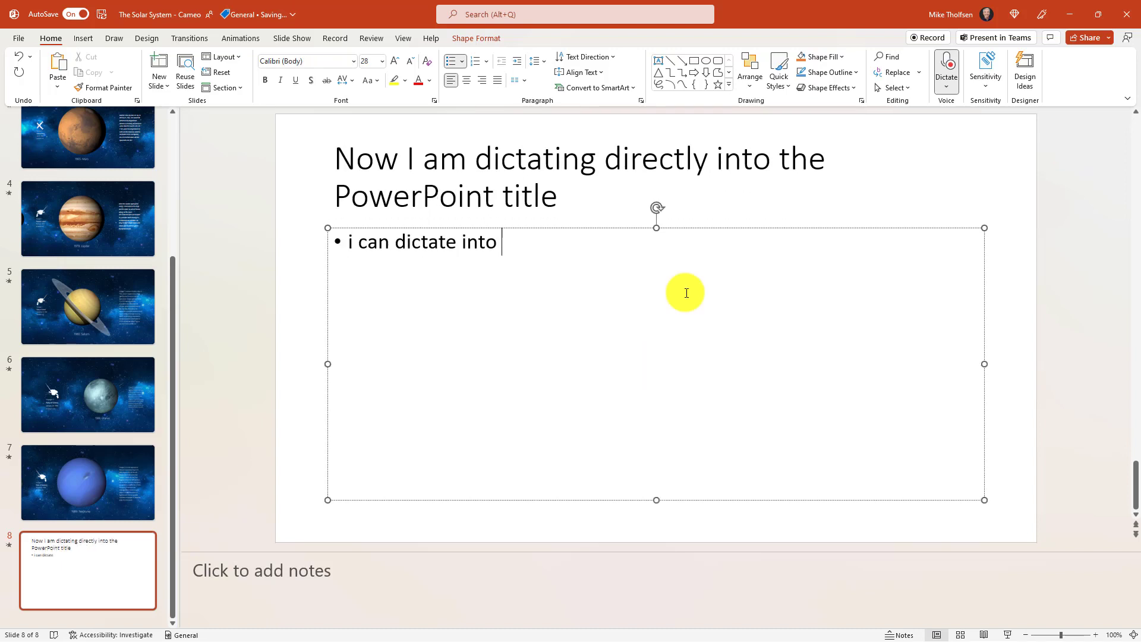
{"action": "left_click", "coordinate": [938, 61]}
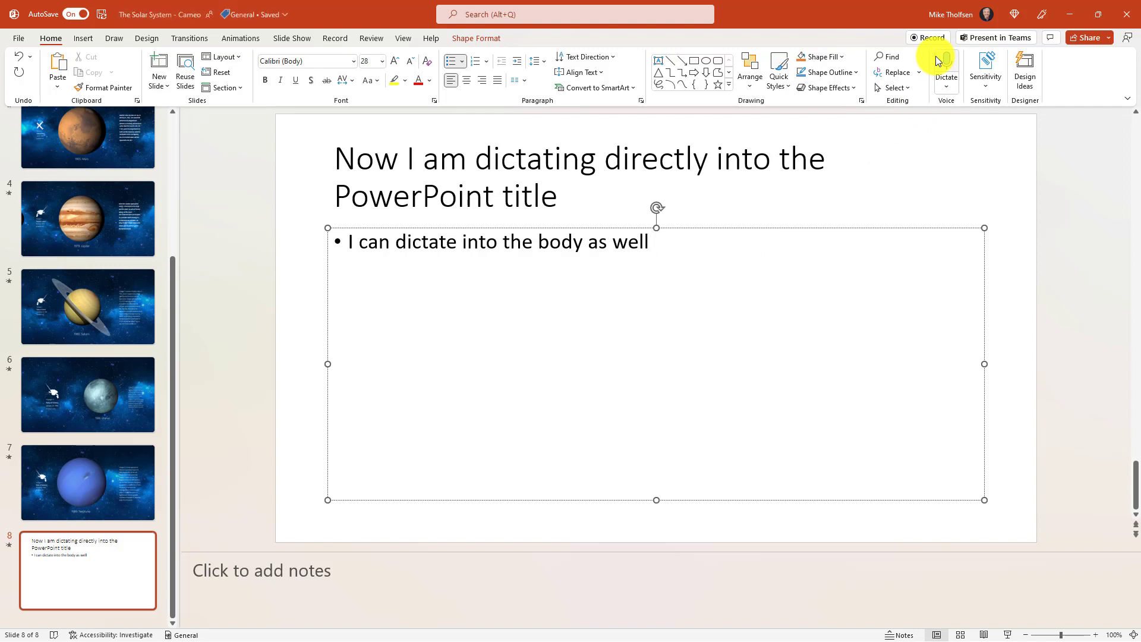
{"action": "left_click", "coordinate": [948, 83]}
Browse the dictation languages list once more
{"action": "left_click", "coordinate": [948, 85]}
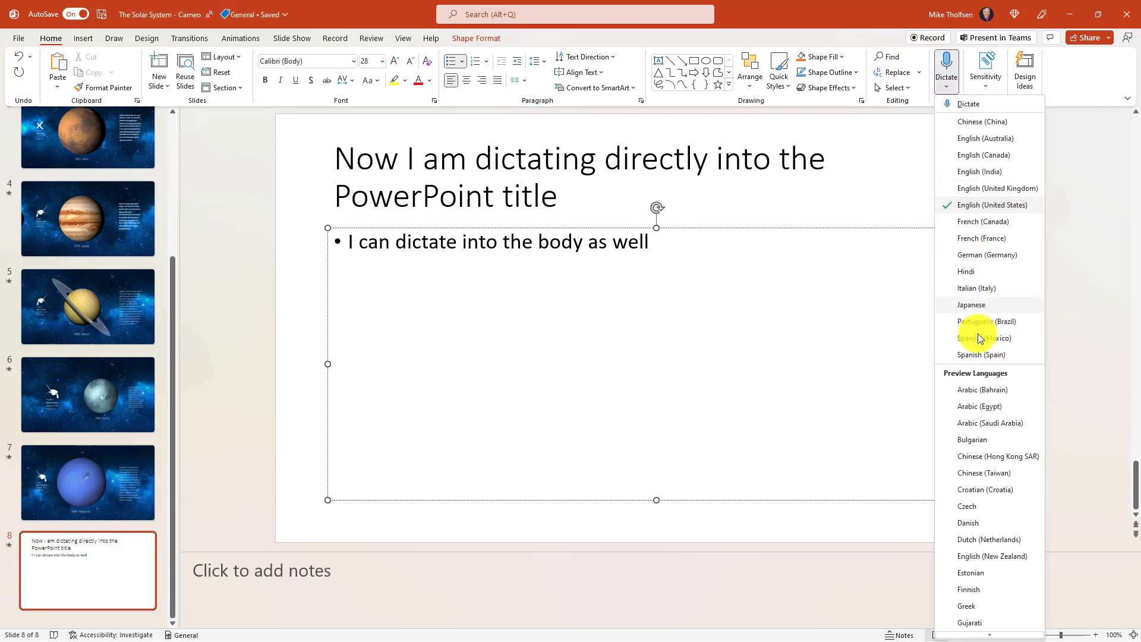
{"action": "scroll", "coordinate": [986, 386], "scroll_direction": "down", "scroll_amount": 5}
{"action": "scroll", "coordinate": [986, 387], "scroll_direction": "down", "scroll_amount": 1}
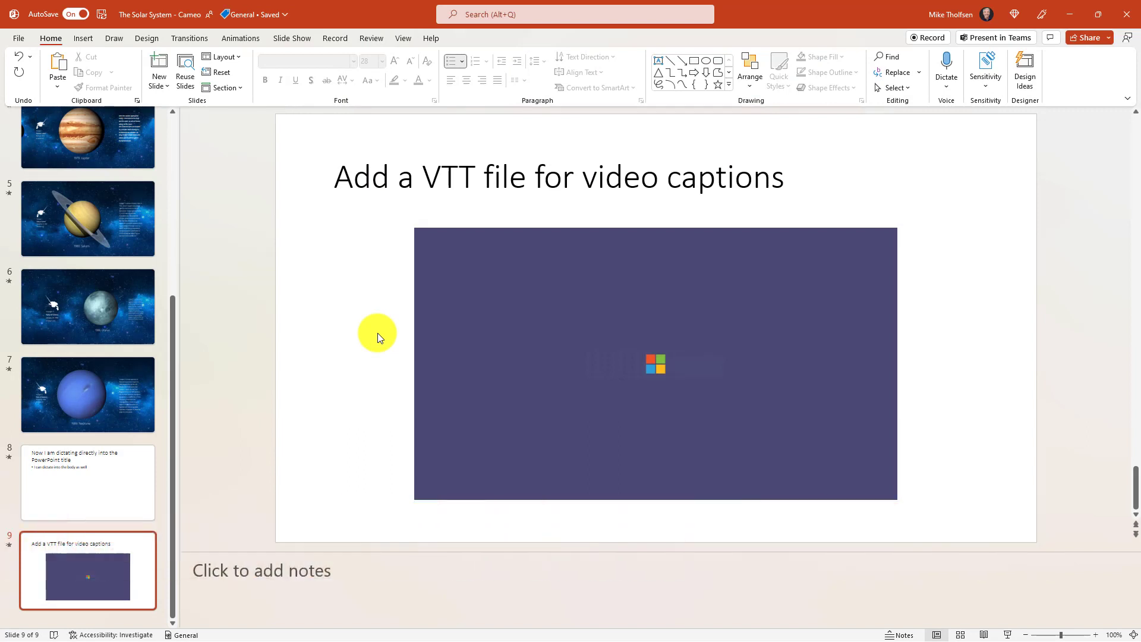
Attach 'Search Coach video_AutoGeneratedCaption.vtt' from Downloads as captions to the slide 9 video
{"action": "left_click", "coordinate": [722, 351]}
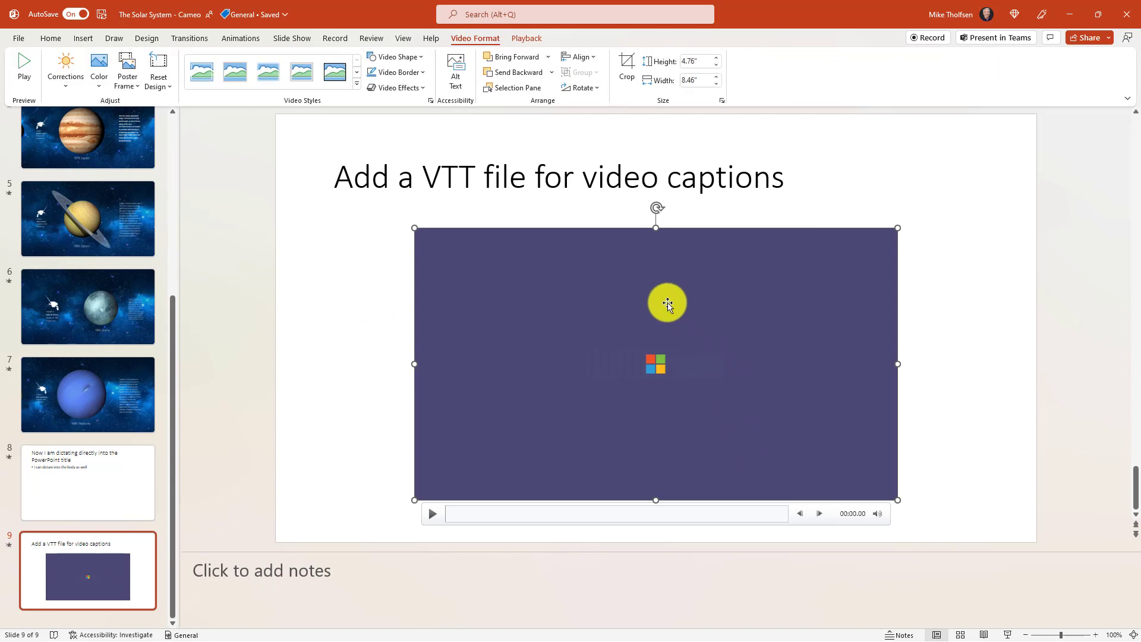
{"action": "left_click", "coordinate": [525, 38]}
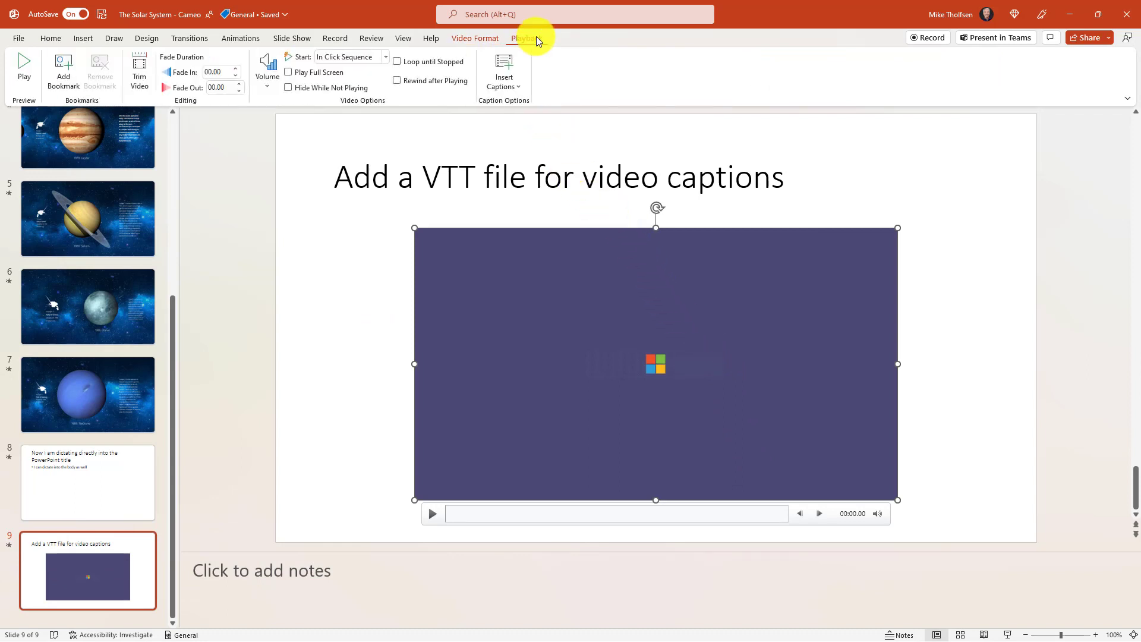
{"action": "left_click", "coordinate": [502, 63]}
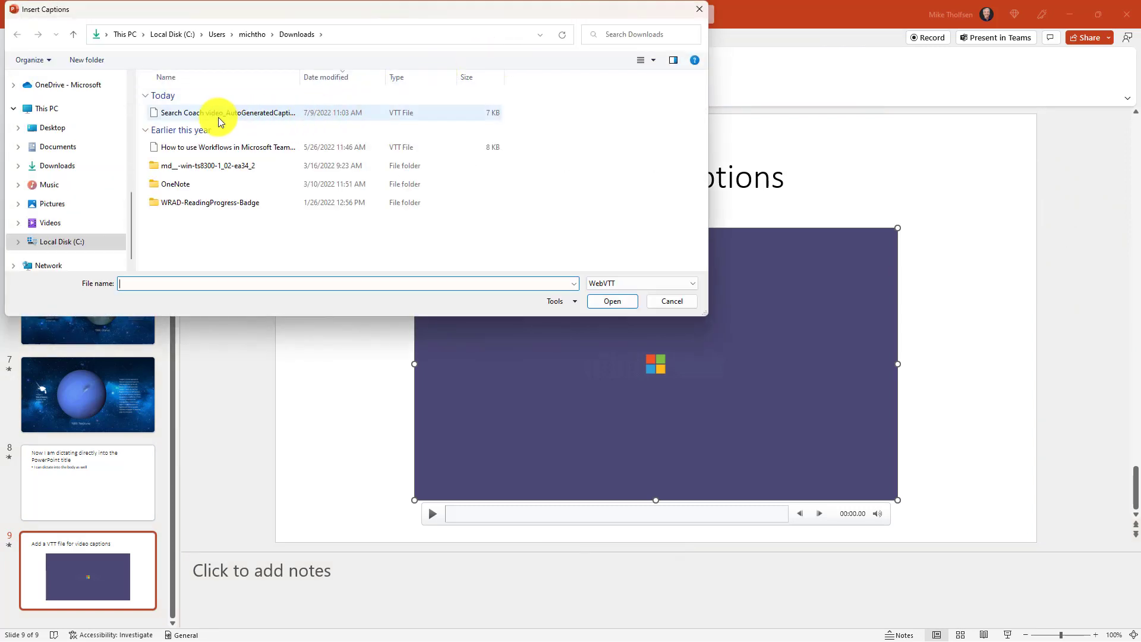
{"action": "left_click", "coordinate": [201, 118]}
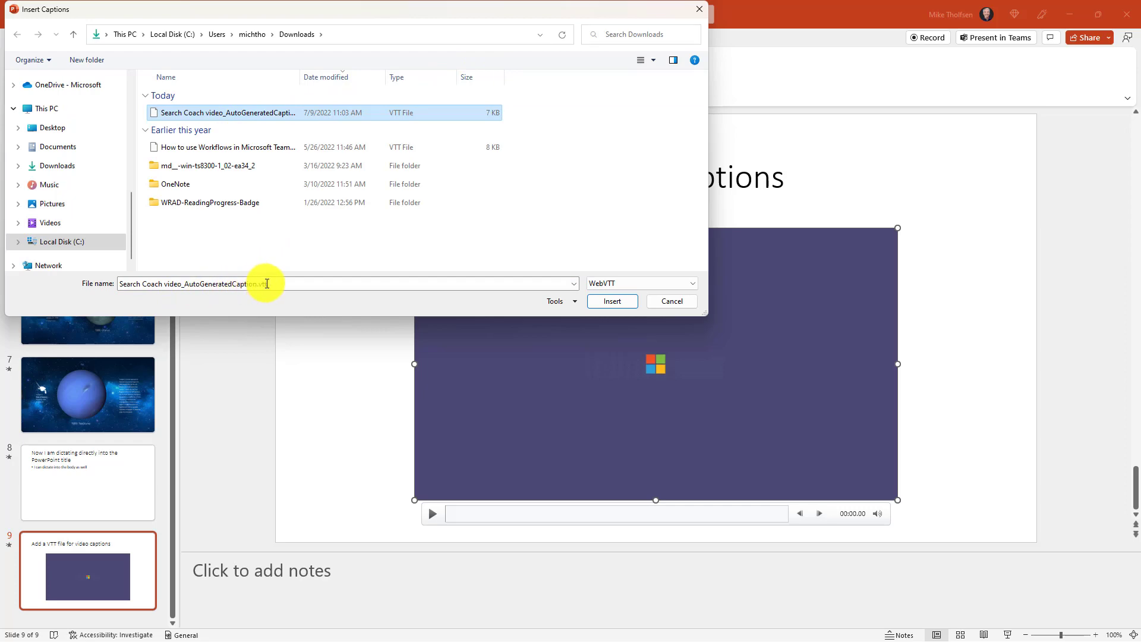
{"action": "left_click", "coordinate": [622, 302]}
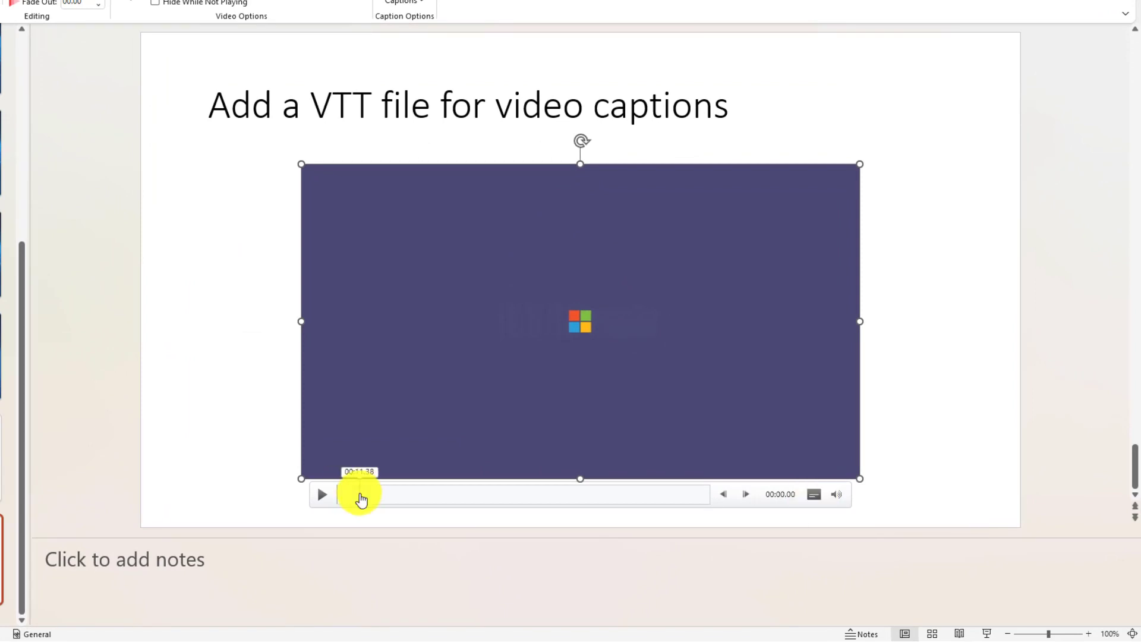
Preview the video with captions from about 11 seconds in, then set its subtitles to Off
{"action": "left_click", "coordinate": [360, 494]}
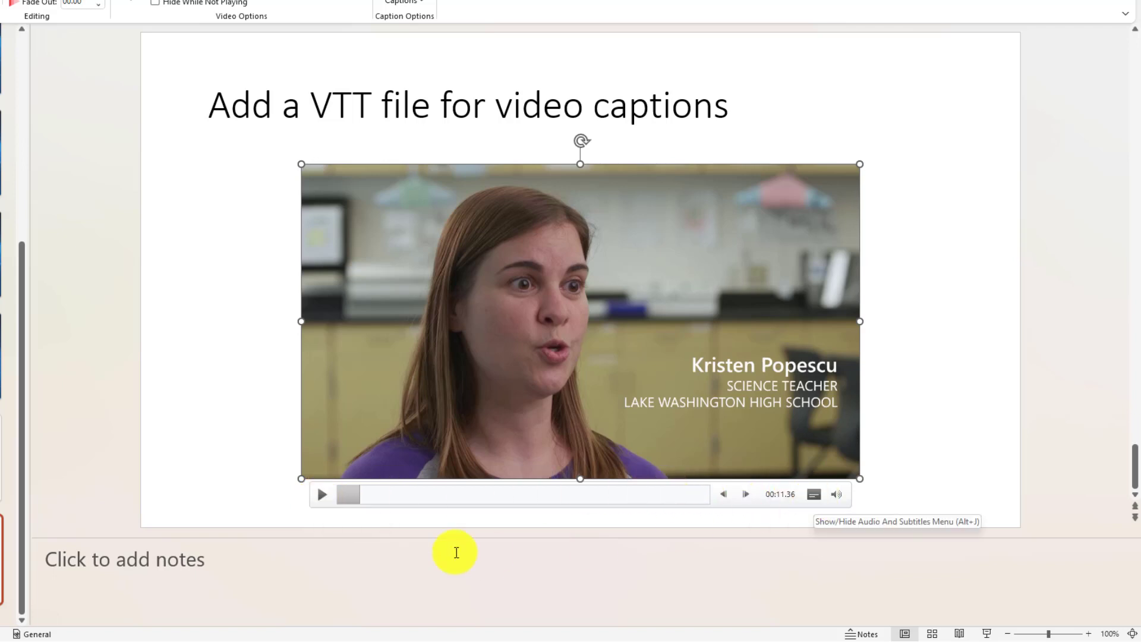
{"action": "left_click", "coordinate": [321, 494]}
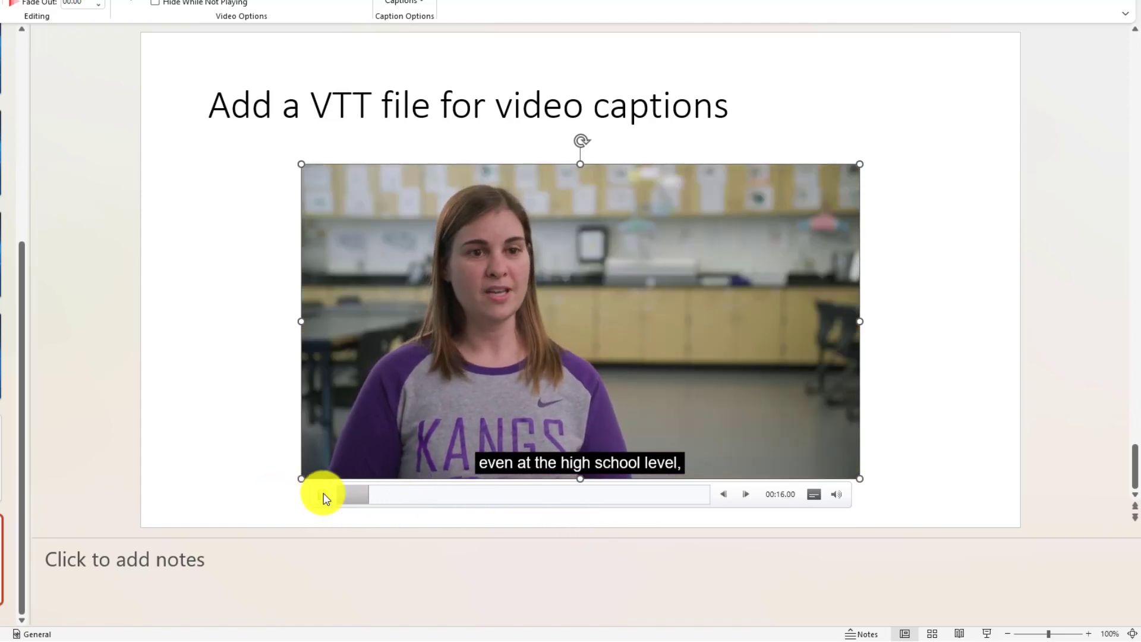
{"action": "left_click", "coordinate": [324, 497]}
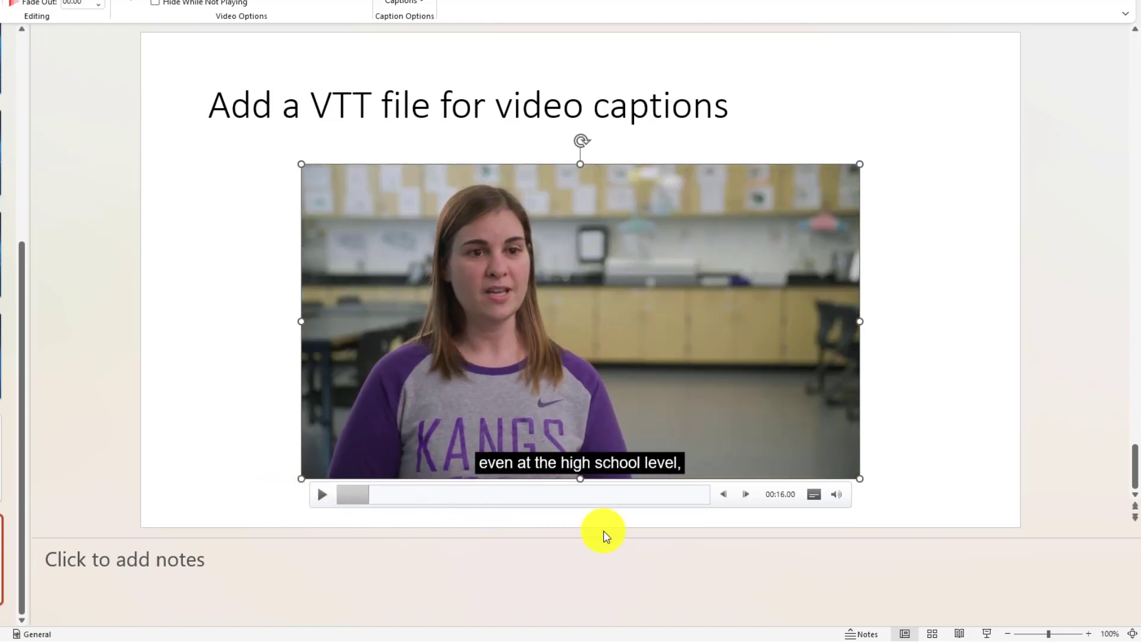
{"action": "left_click", "coordinate": [815, 494]}
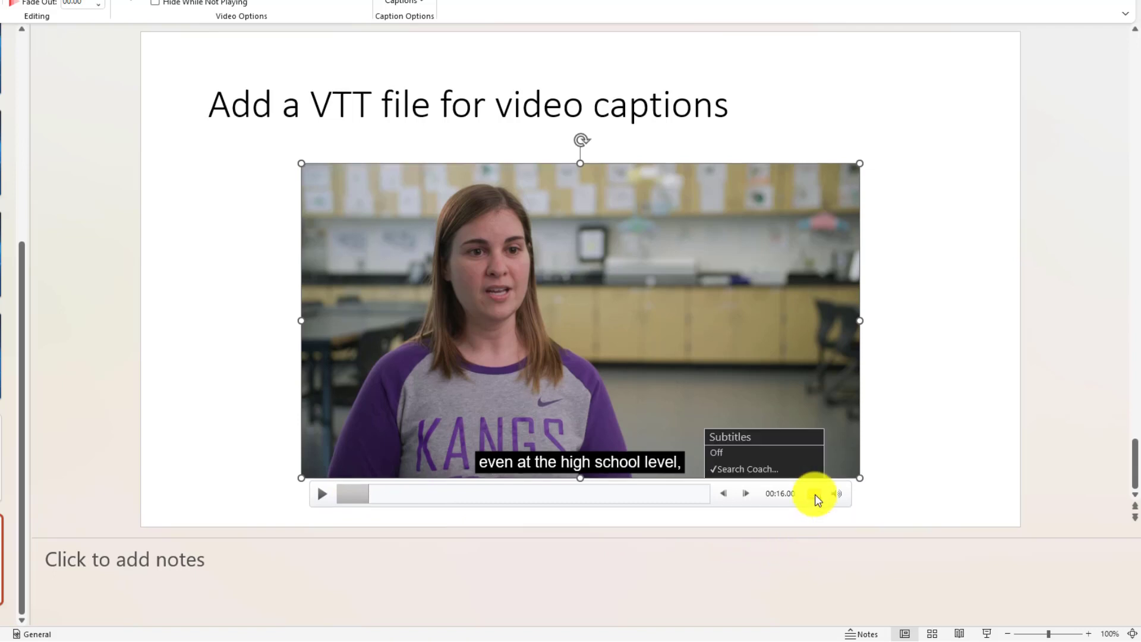
{"action": "left_click", "coordinate": [740, 453]}
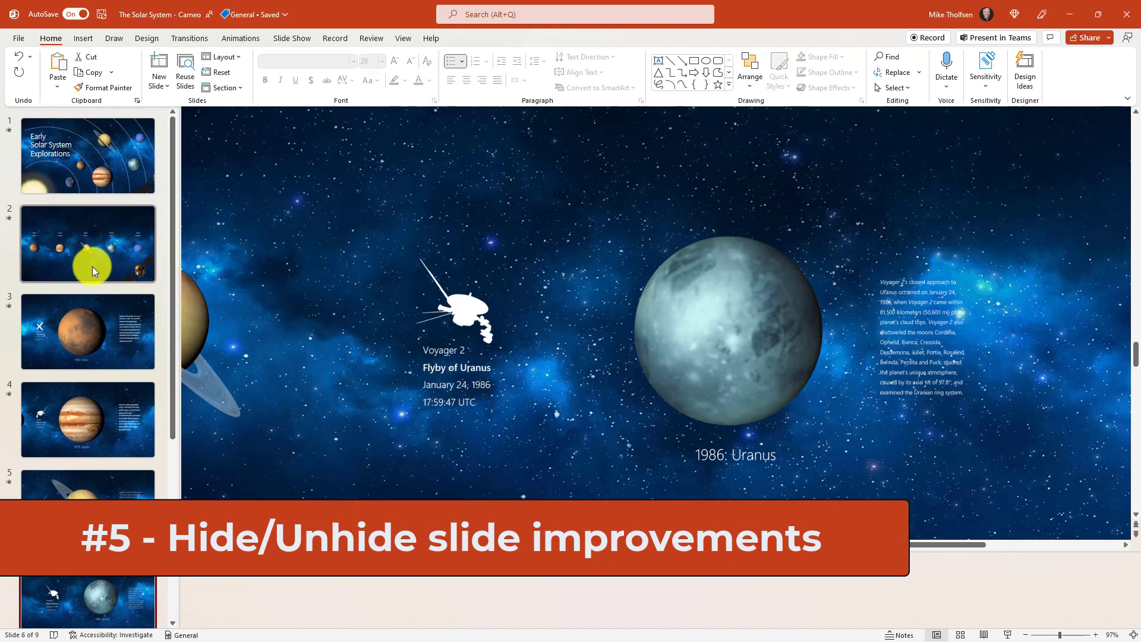
Hide slides 2 and 3, then unhide them so both display normally again
{"action": "left_click", "coordinate": [95, 262]}
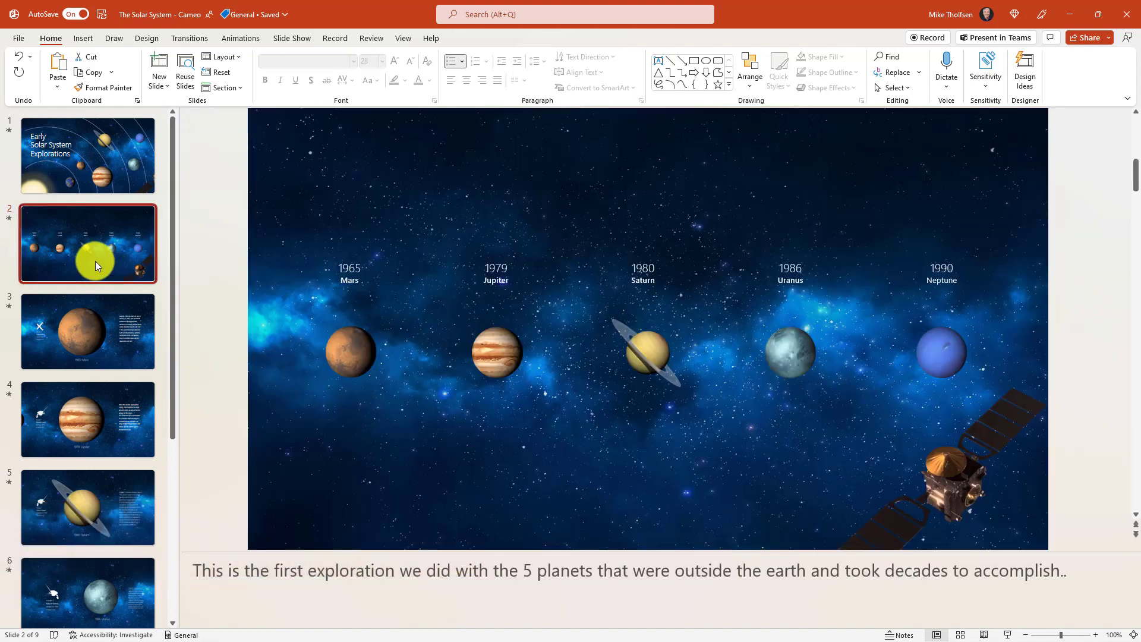
{"action": "left_click", "coordinate": [107, 324]}
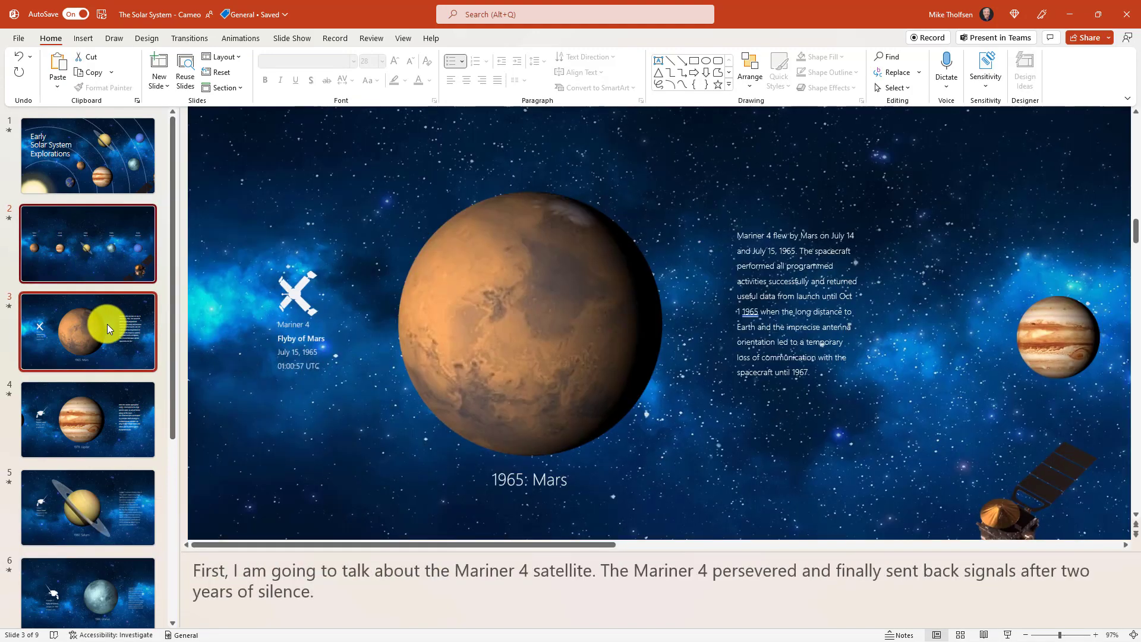
{"action": "right_click", "coordinate": [116, 325]}
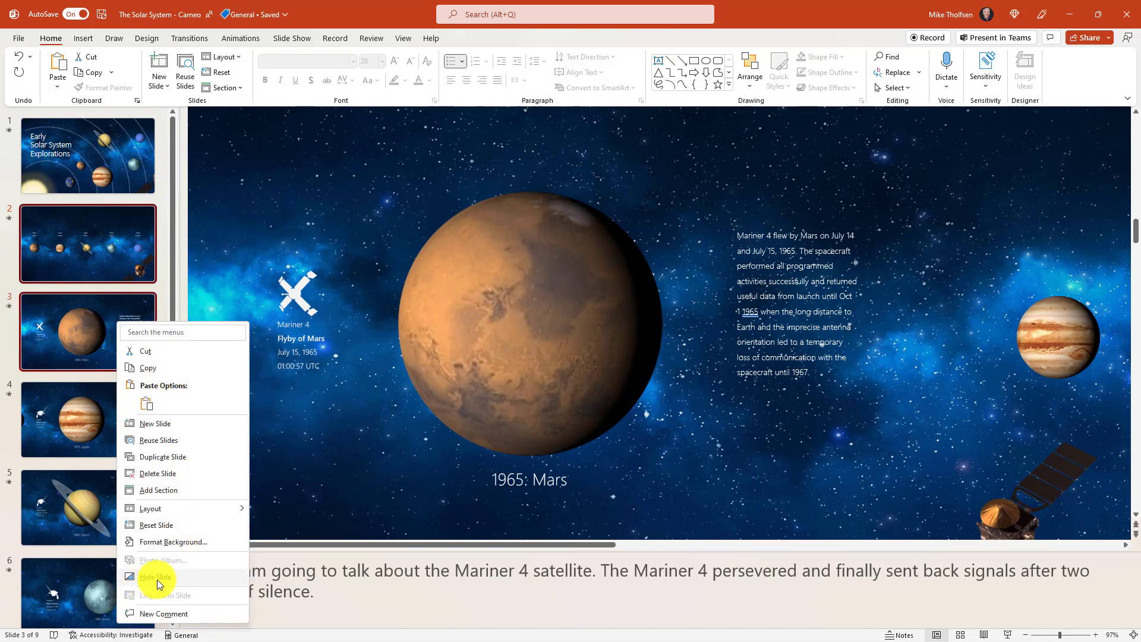
{"action": "left_click", "coordinate": [191, 577]}
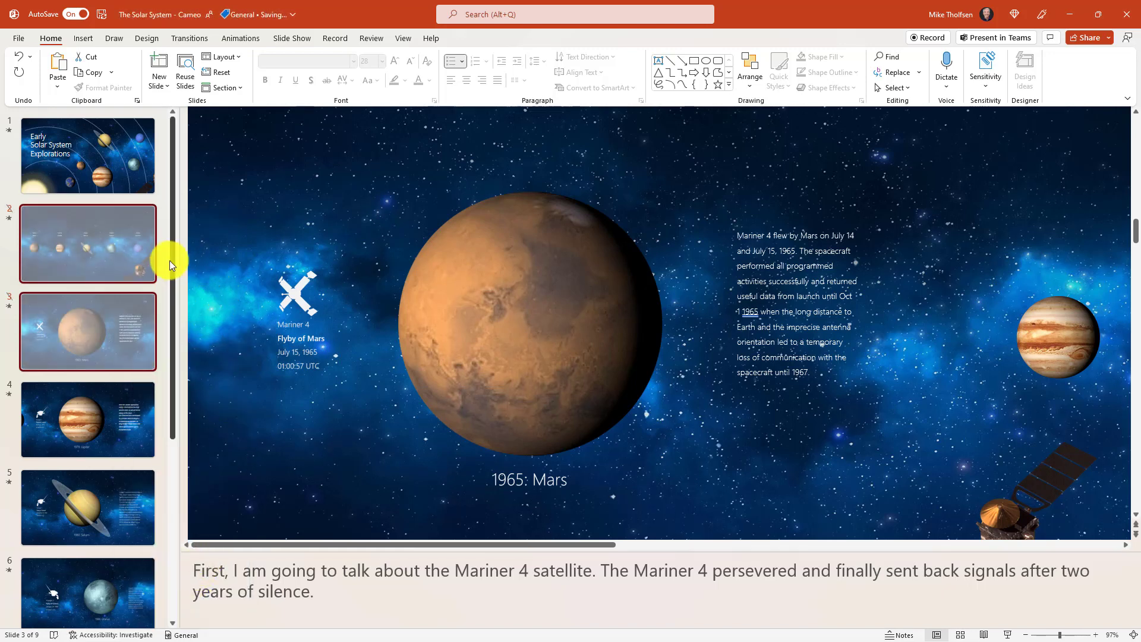
{"action": "right_click", "coordinate": [91, 248]}
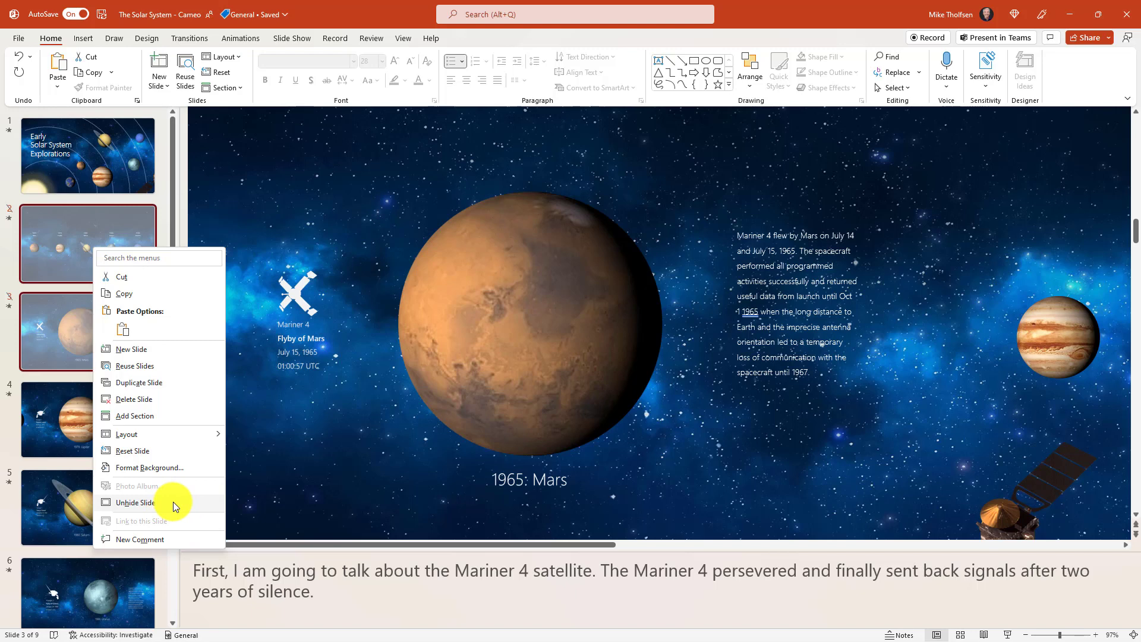
{"action": "left_click", "coordinate": [173, 502]}
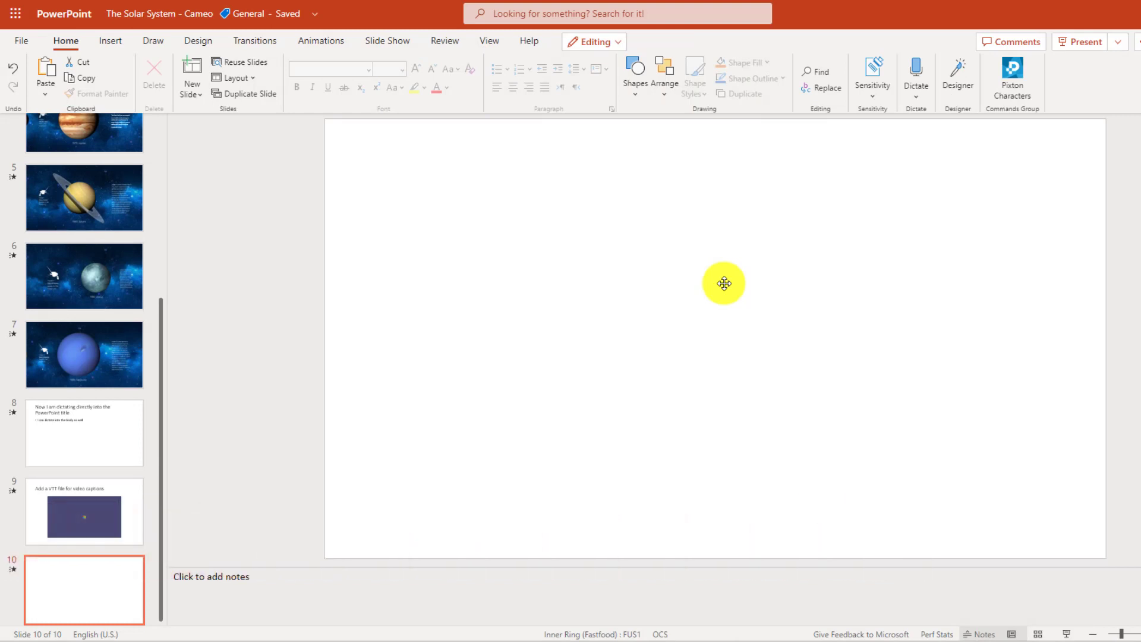
Paste the T.P.S Report picture onto slide 10 and crop it to a heart shape
{"action": "key", "text": "ctrl+v"}
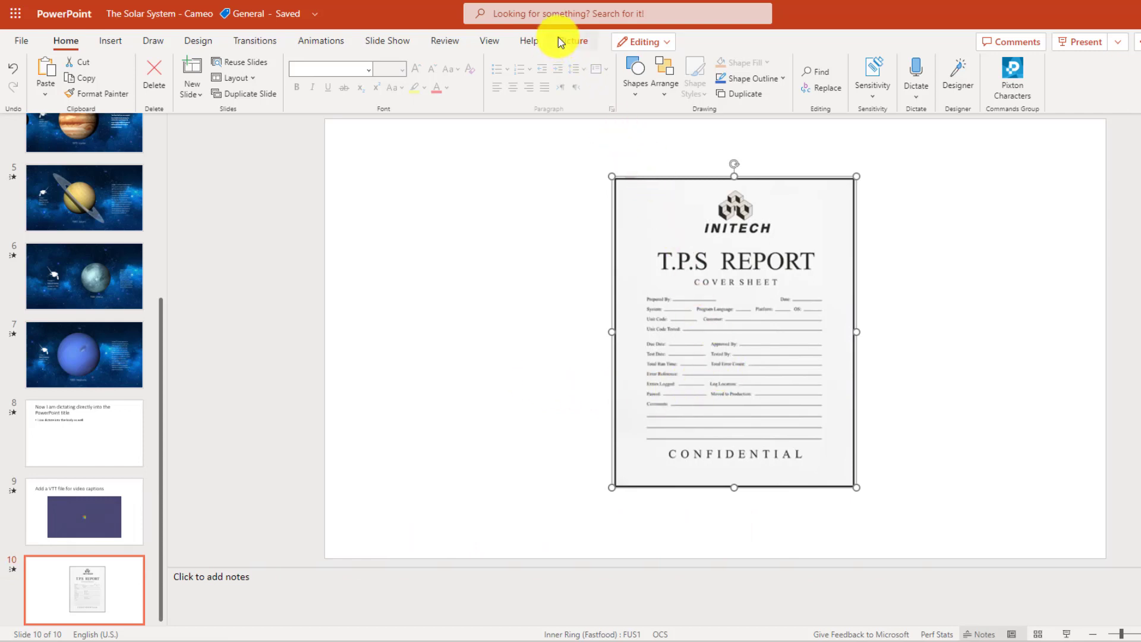
{"action": "left_click", "coordinate": [576, 43]}
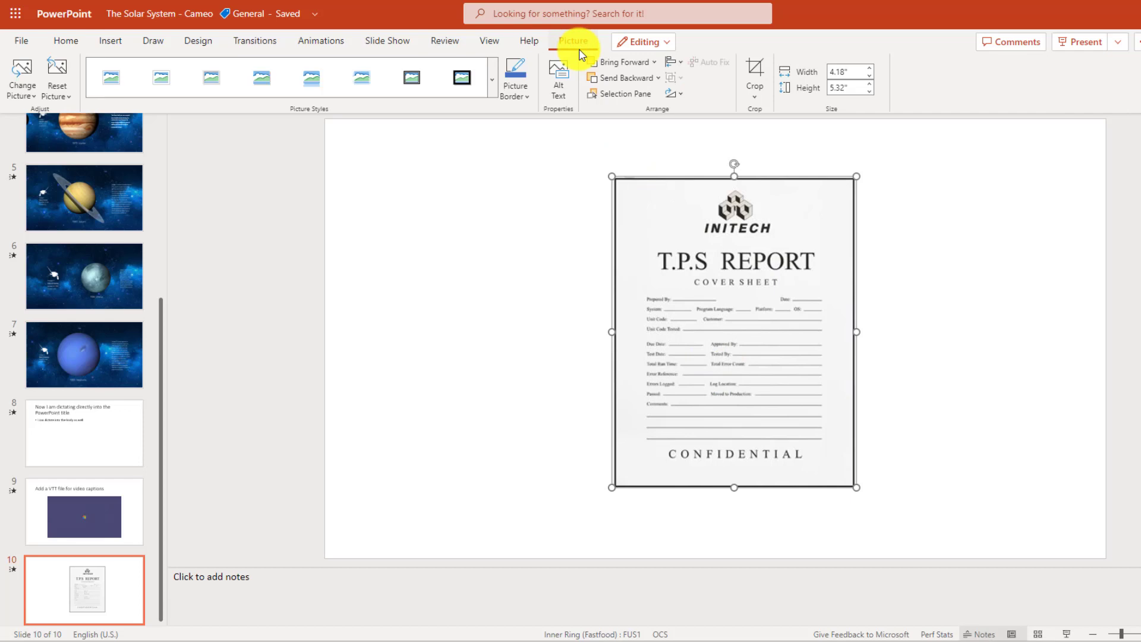
{"action": "left_click", "coordinate": [760, 91]}
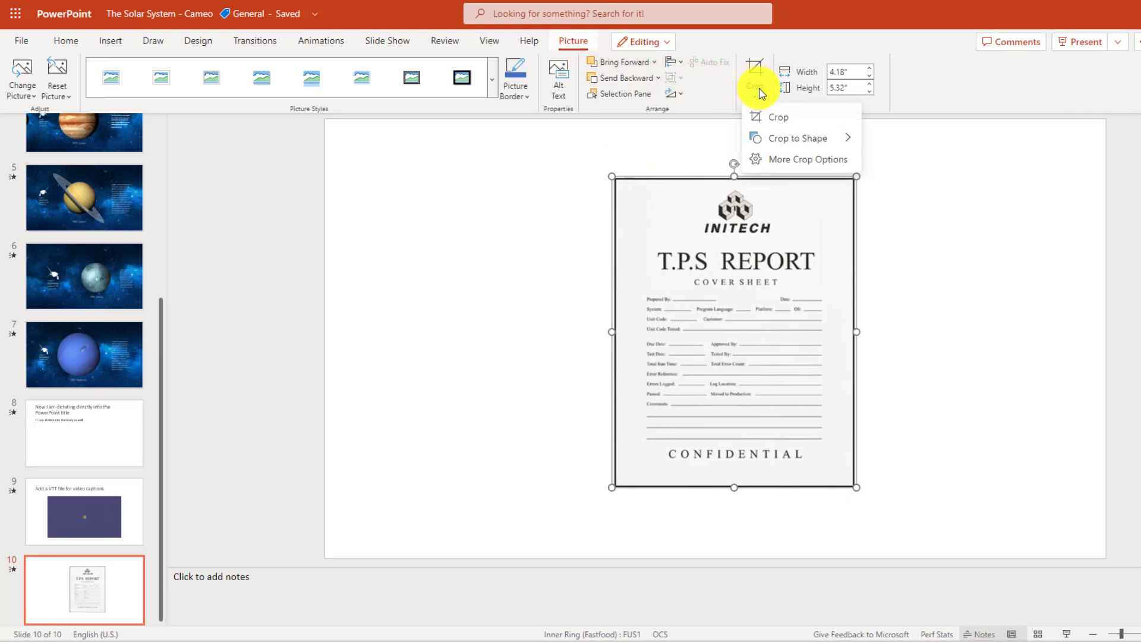
{"action": "mouse_move", "coordinate": [794, 140]}
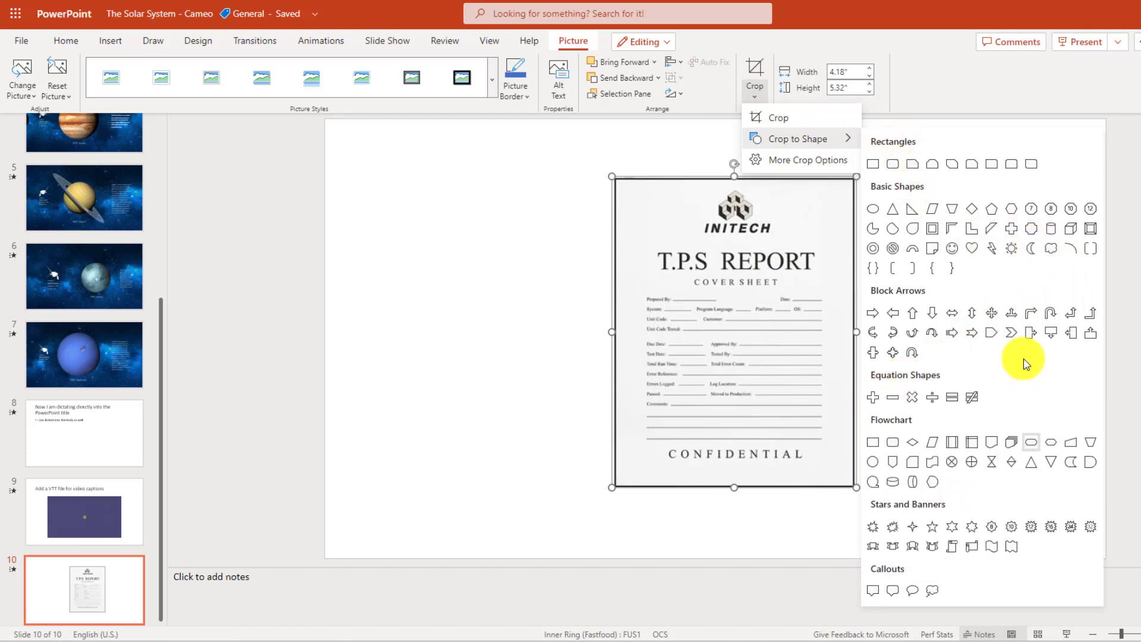
{"action": "left_click", "coordinate": [972, 249]}
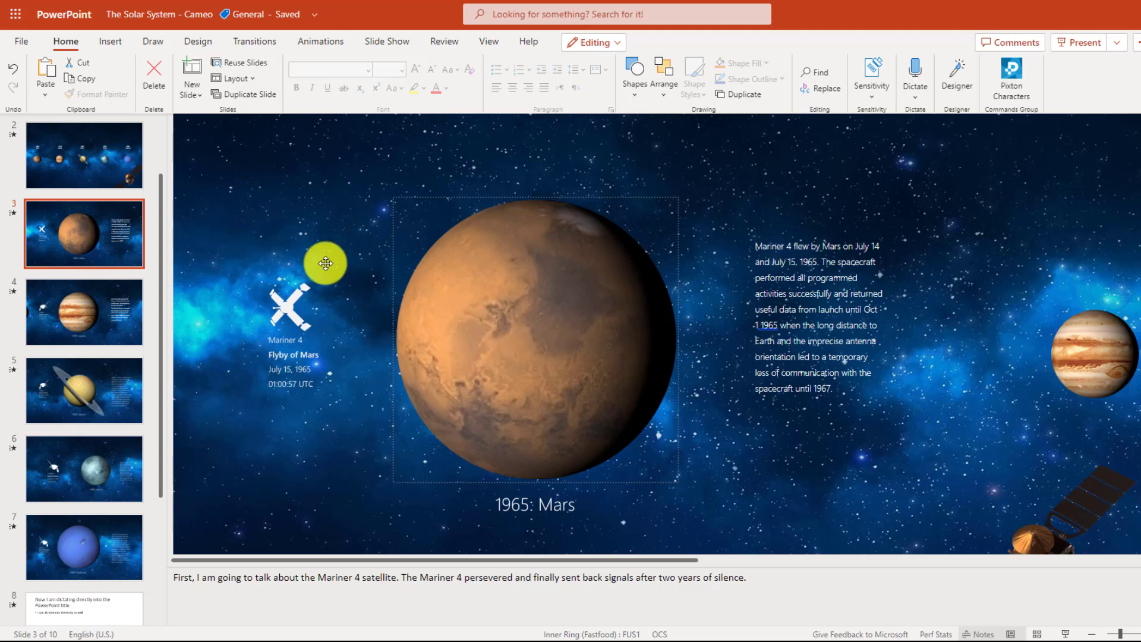
Deselect the Mars picture and copy the slide 3 Mars thumbnail
{"action": "left_click", "coordinate": [306, 253]}
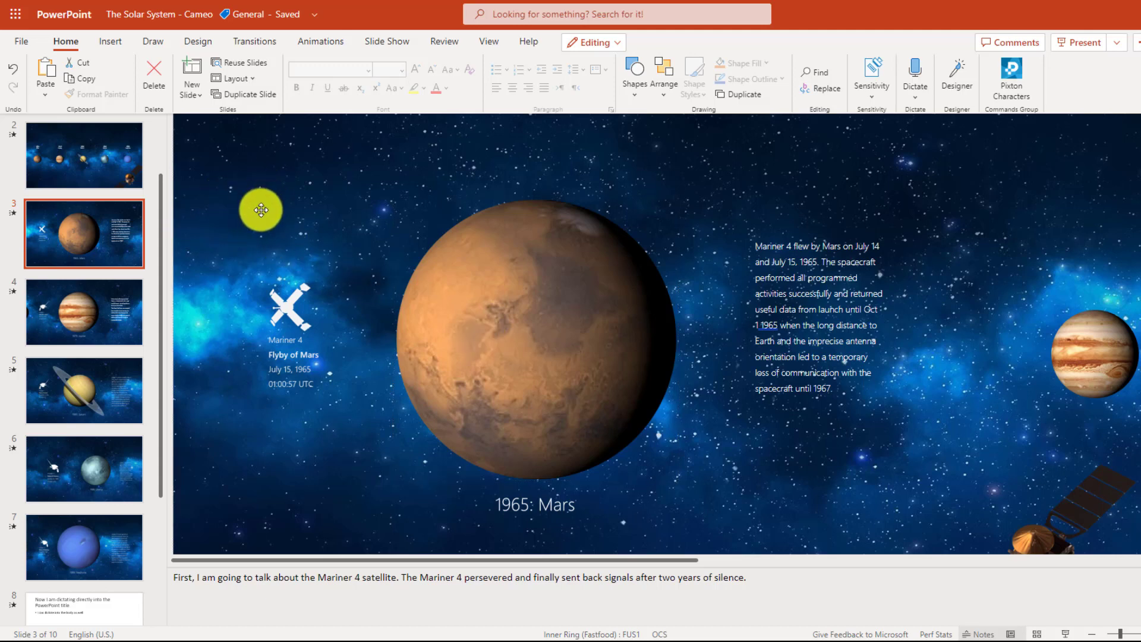
{"action": "right_click", "coordinate": [100, 231]}
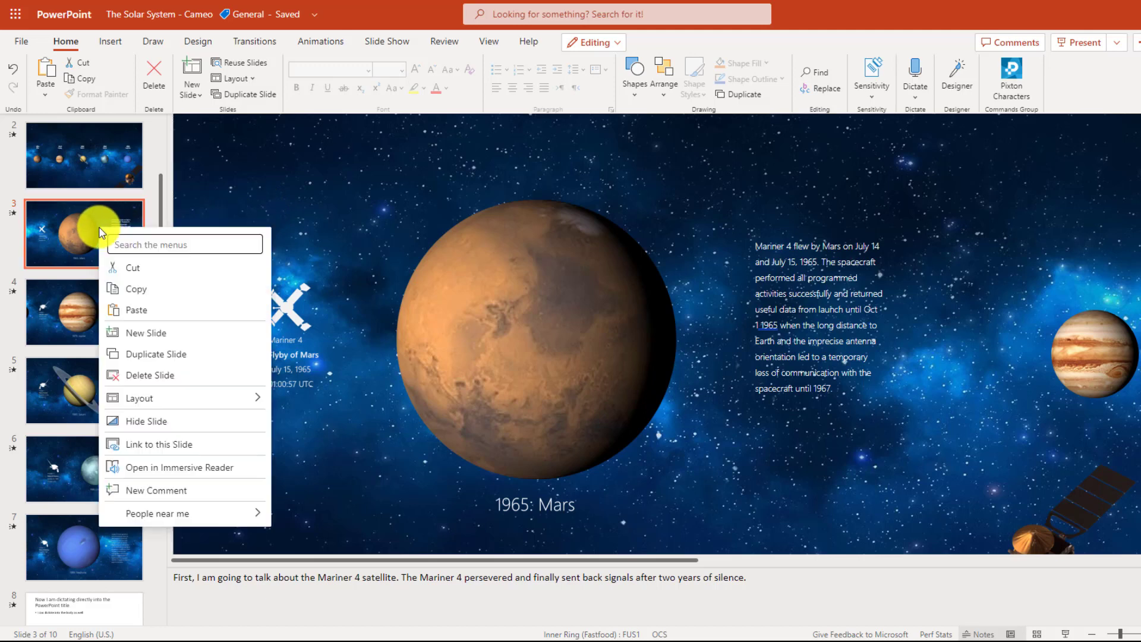
{"action": "left_click", "coordinate": [183, 287]}
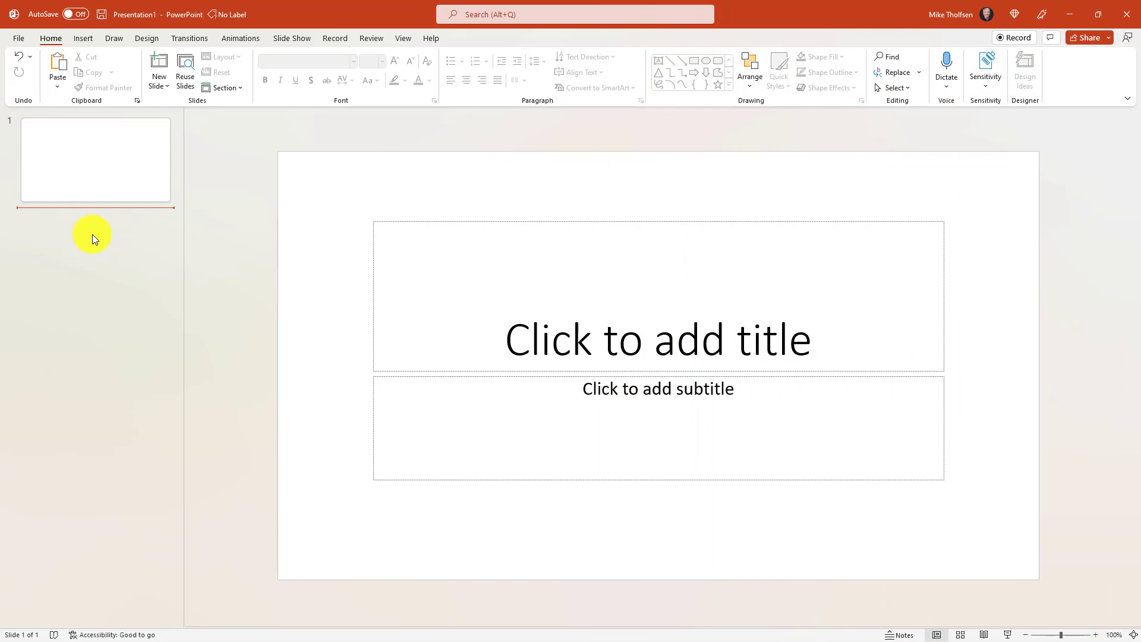
Paste the copied Mariner 4 Mars slide into the new presentation as slide 2
{"action": "key", "text": "ctrl+v"}
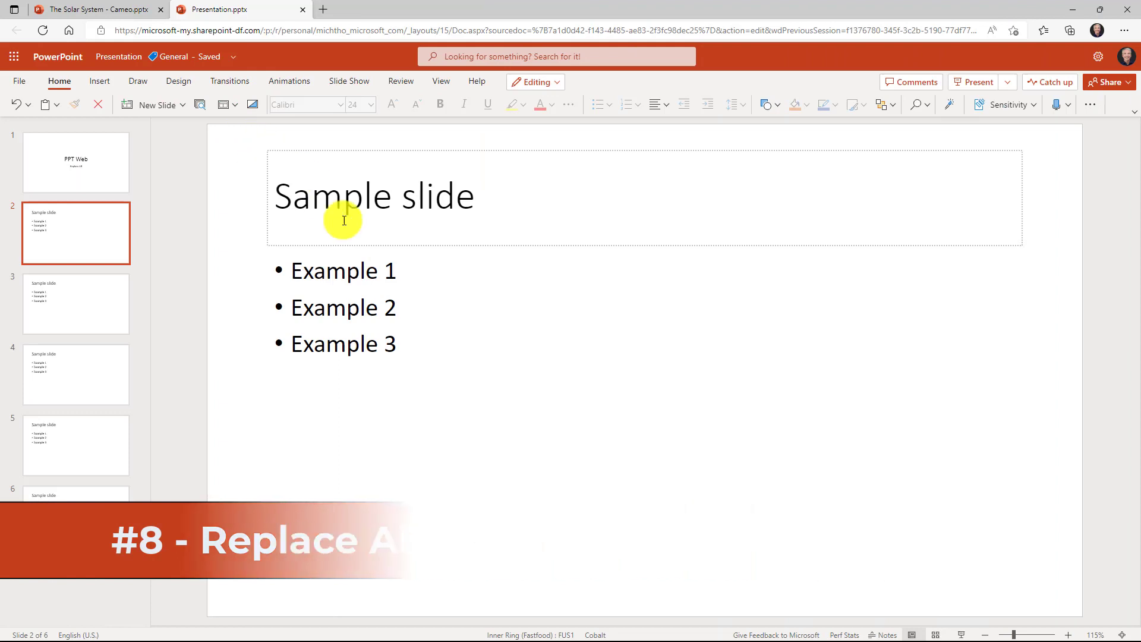
Browse slides 3, 4 and 5, then return to slide 2
{"action": "left_click", "coordinate": [73, 301]}
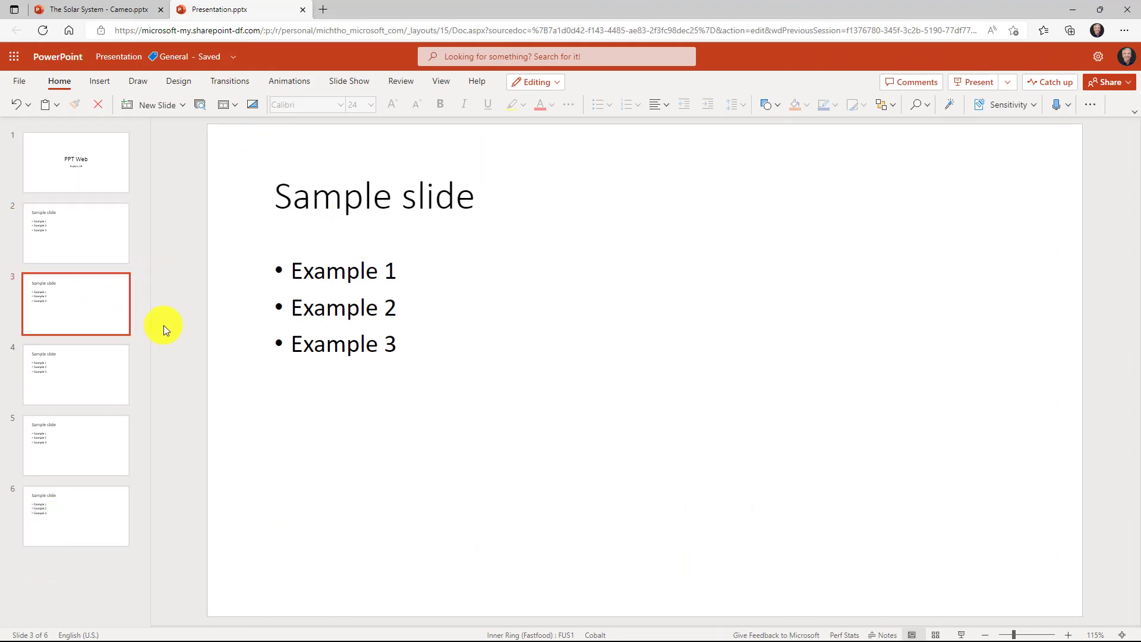
{"action": "left_click", "coordinate": [77, 373]}
{"action": "left_click", "coordinate": [98, 461]}
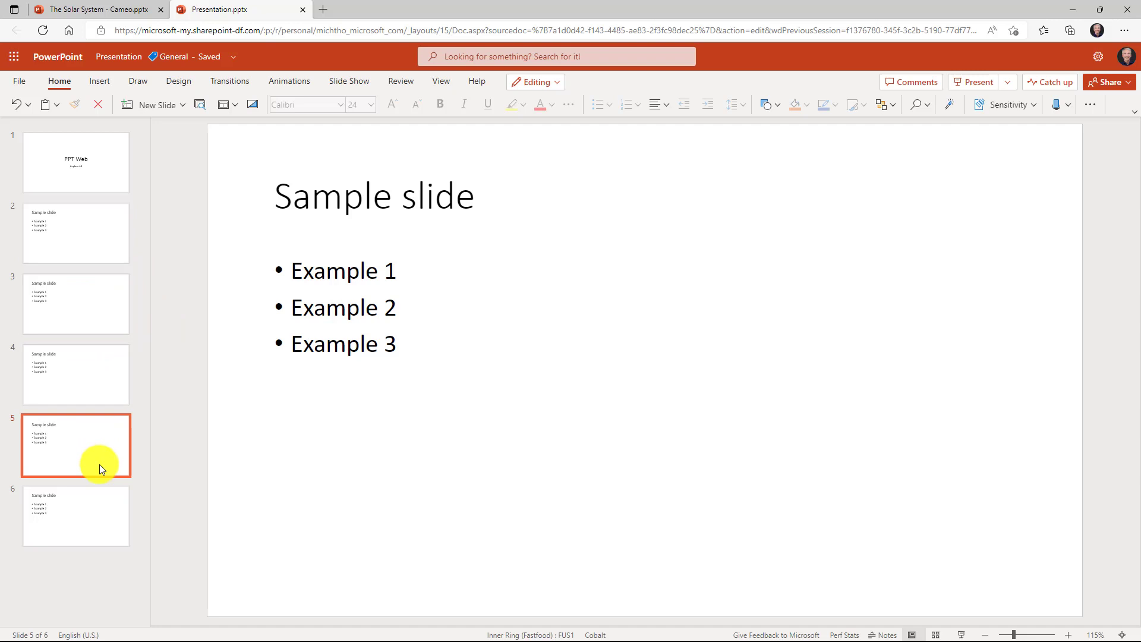
{"action": "left_click", "coordinate": [84, 227]}
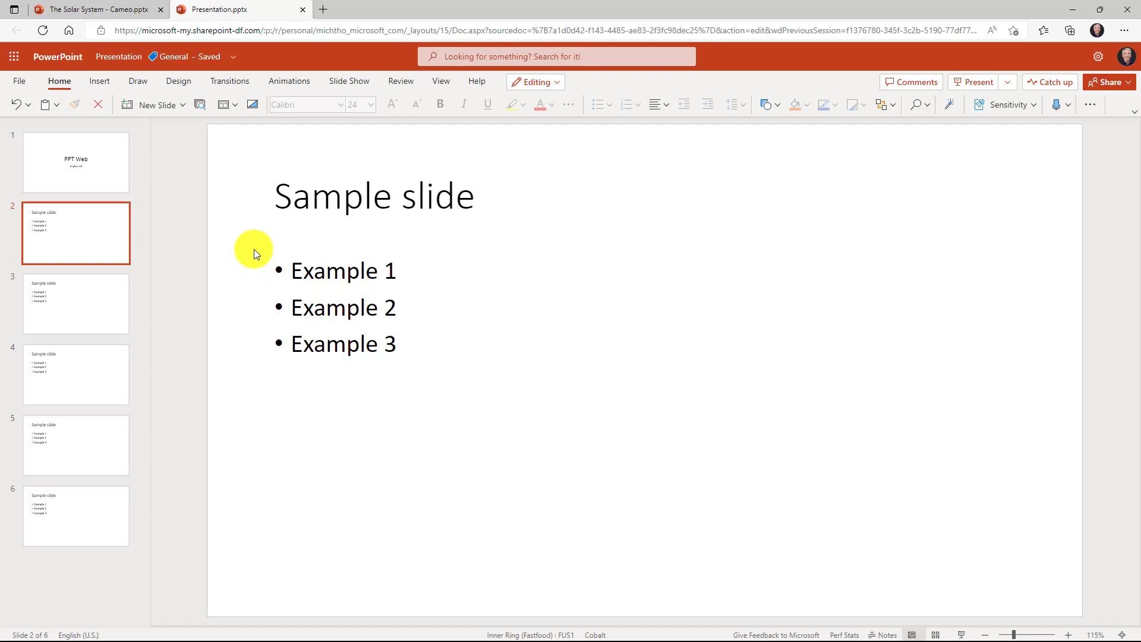
Replace every 'Example' with 'Ex.' across all slides using Find and Replace
{"action": "key", "text": "ctrl+f"}
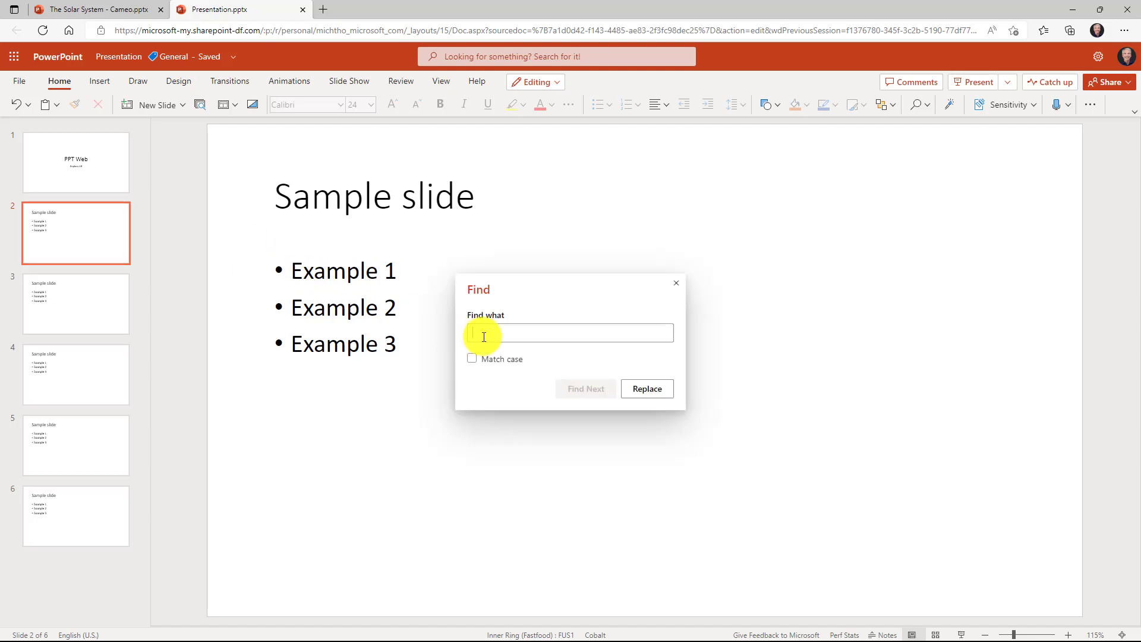
{"action": "type", "text": "Example"}
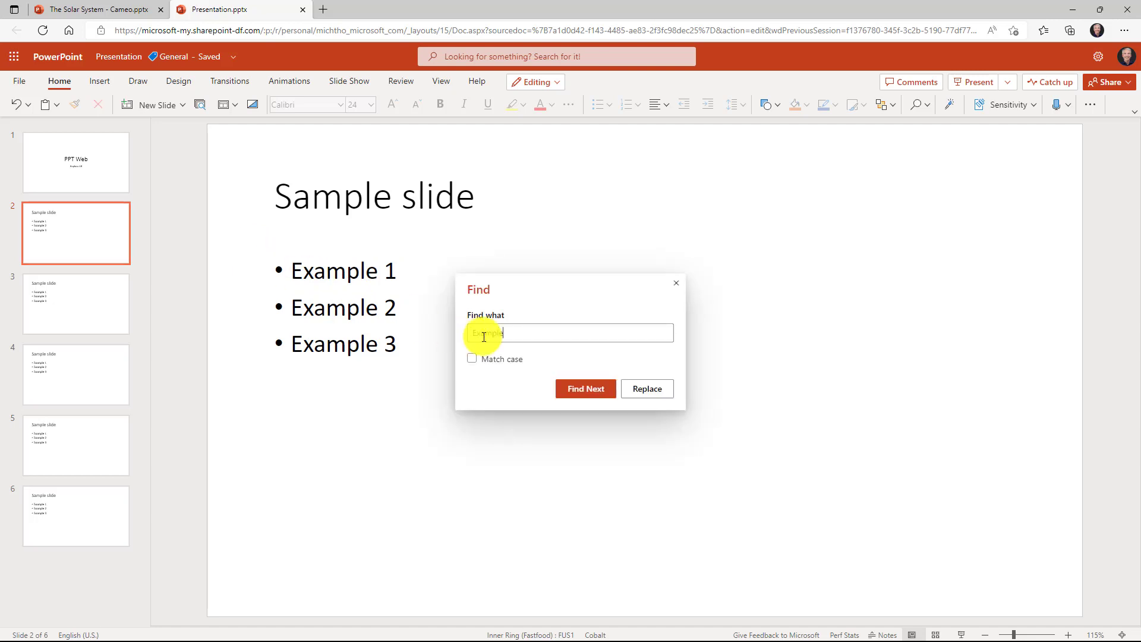
{"action": "left_click", "coordinate": [658, 388]}
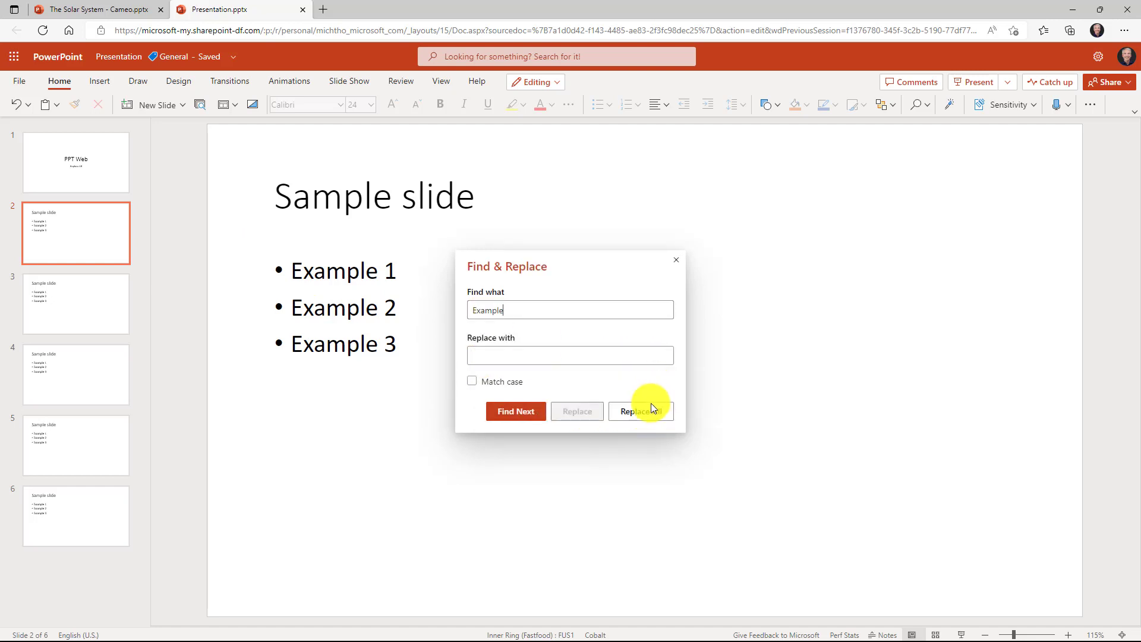
{"action": "left_click", "coordinate": [631, 354]}
{"action": "type", "text": "Ex."}
{"action": "left_click", "coordinate": [662, 411]}
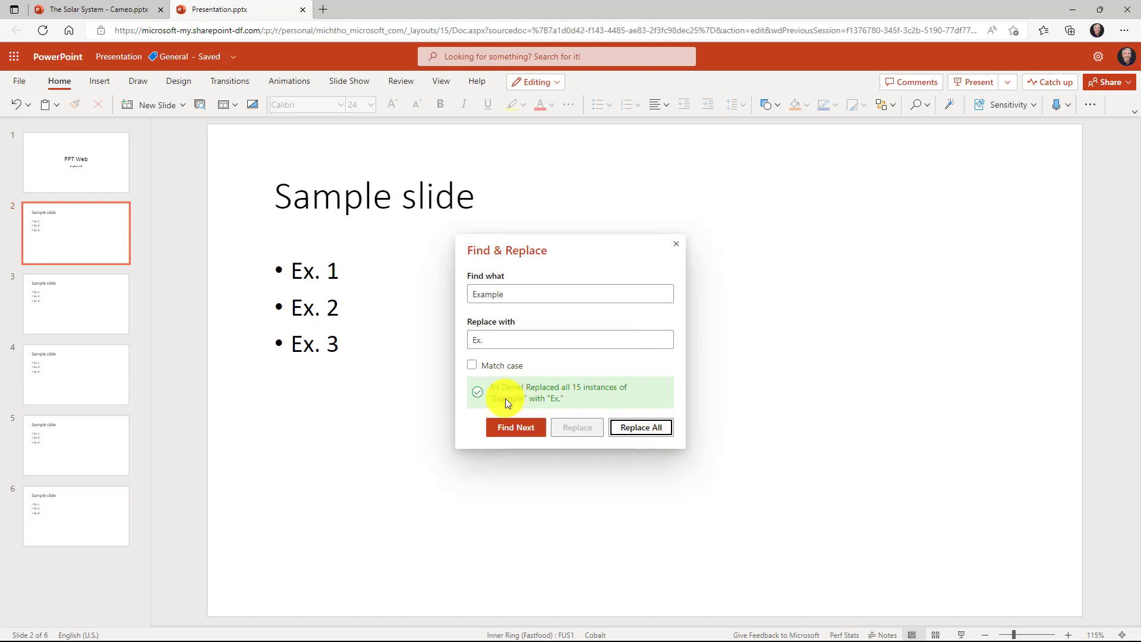
{"action": "left_click", "coordinate": [676, 243]}
Check slides 3, 4 and 5 for the replaced 'Ex.' text
{"action": "left_click", "coordinate": [72, 312]}
{"action": "left_click", "coordinate": [78, 381]}
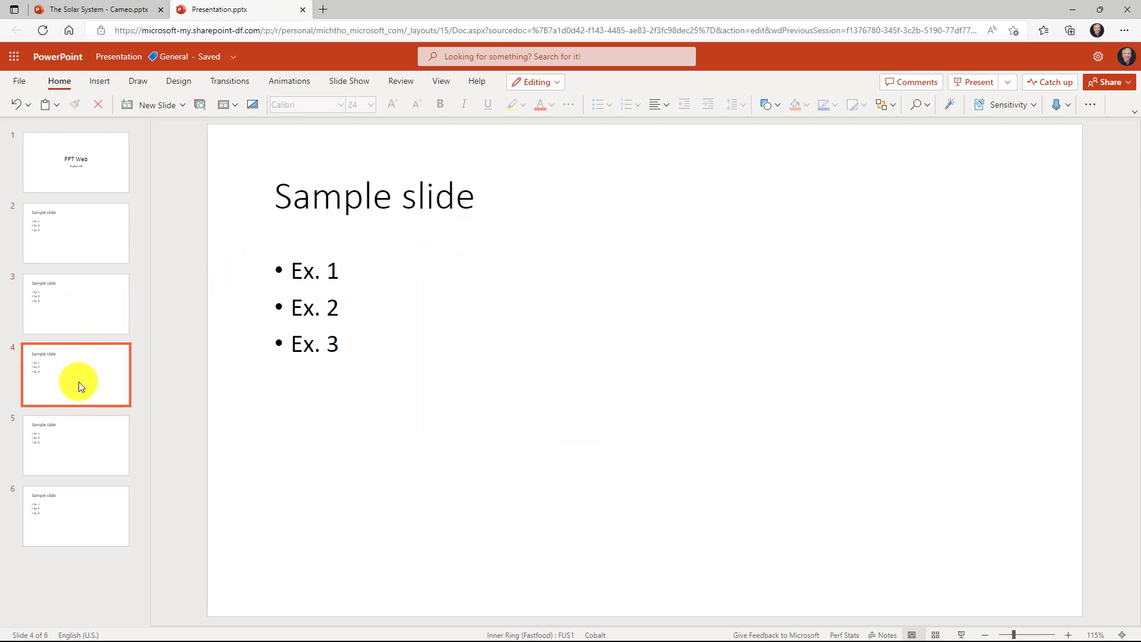
{"action": "left_click", "coordinate": [80, 454]}
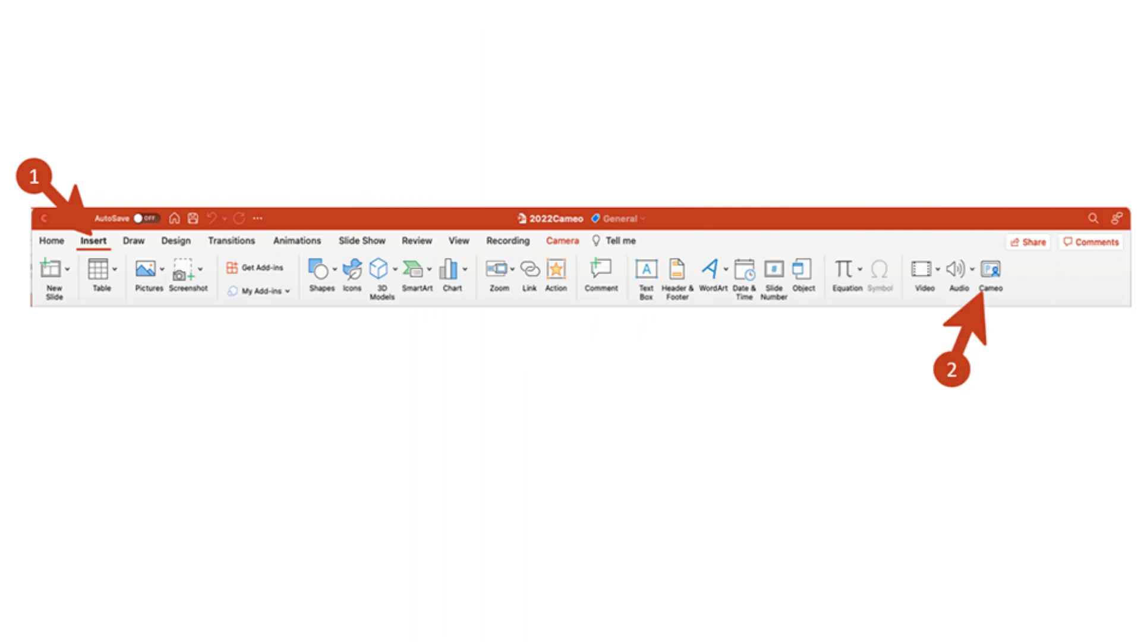